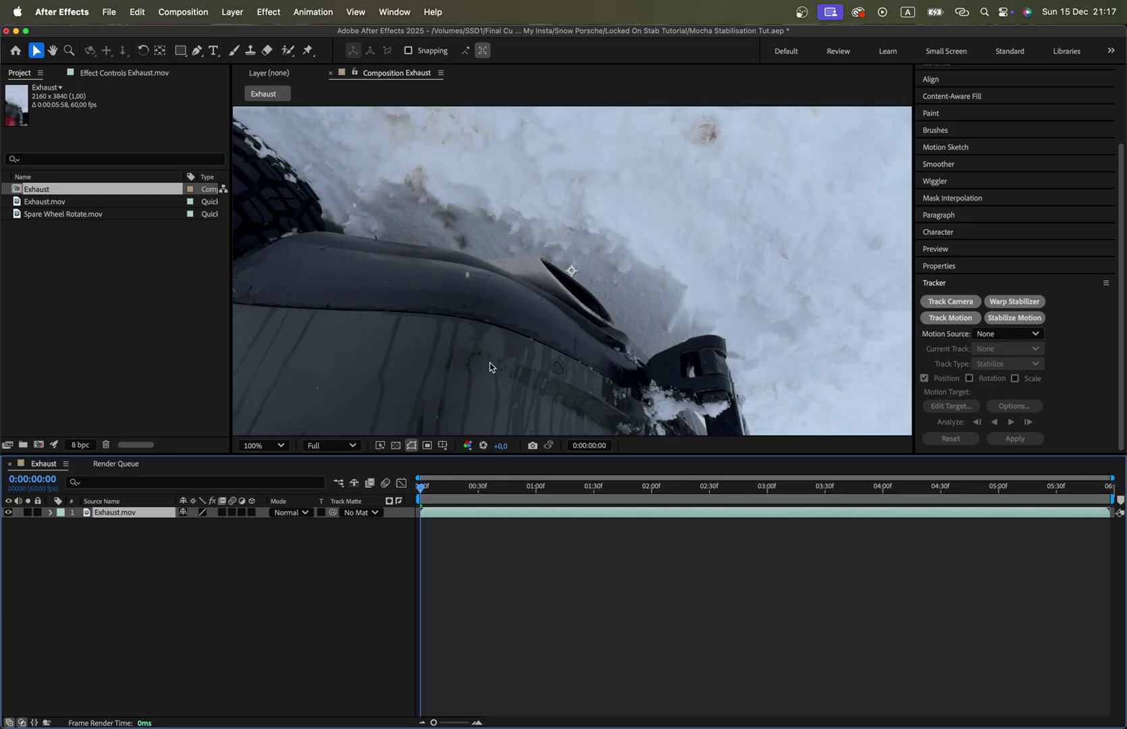
Step: Scrub through the Exhaust composition to examine how the exhaust moves, and check the details of its source clip
drag(448, 490, 773, 496)
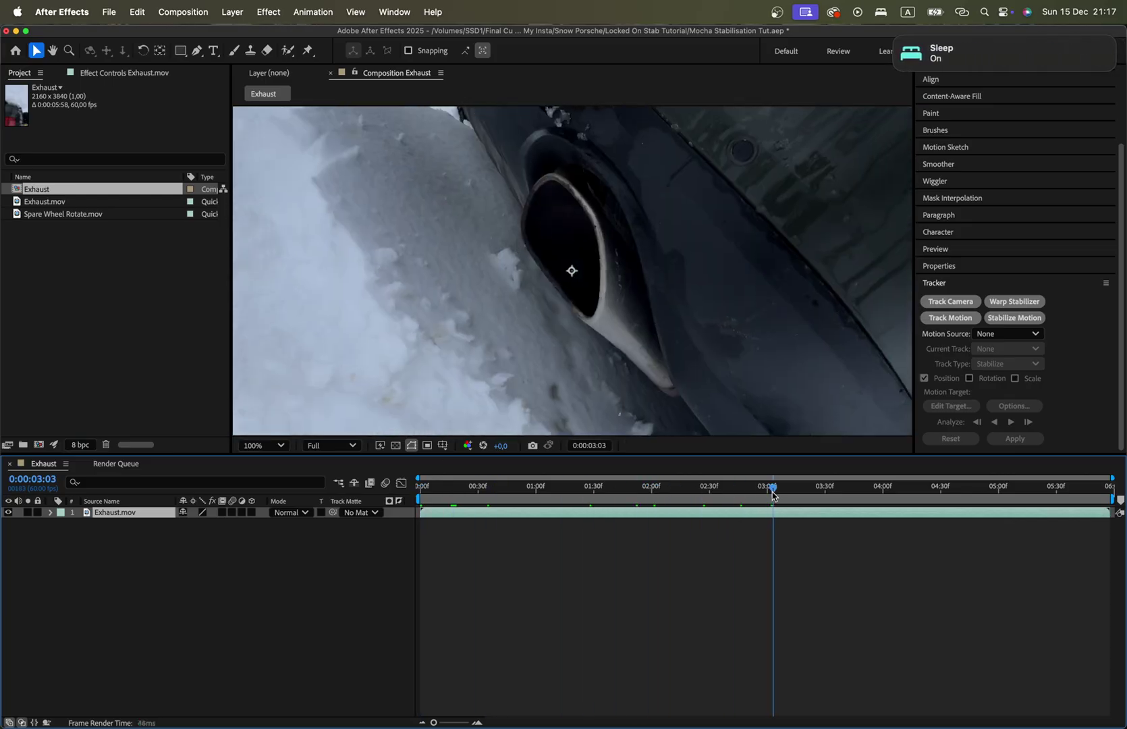
click(896, 41)
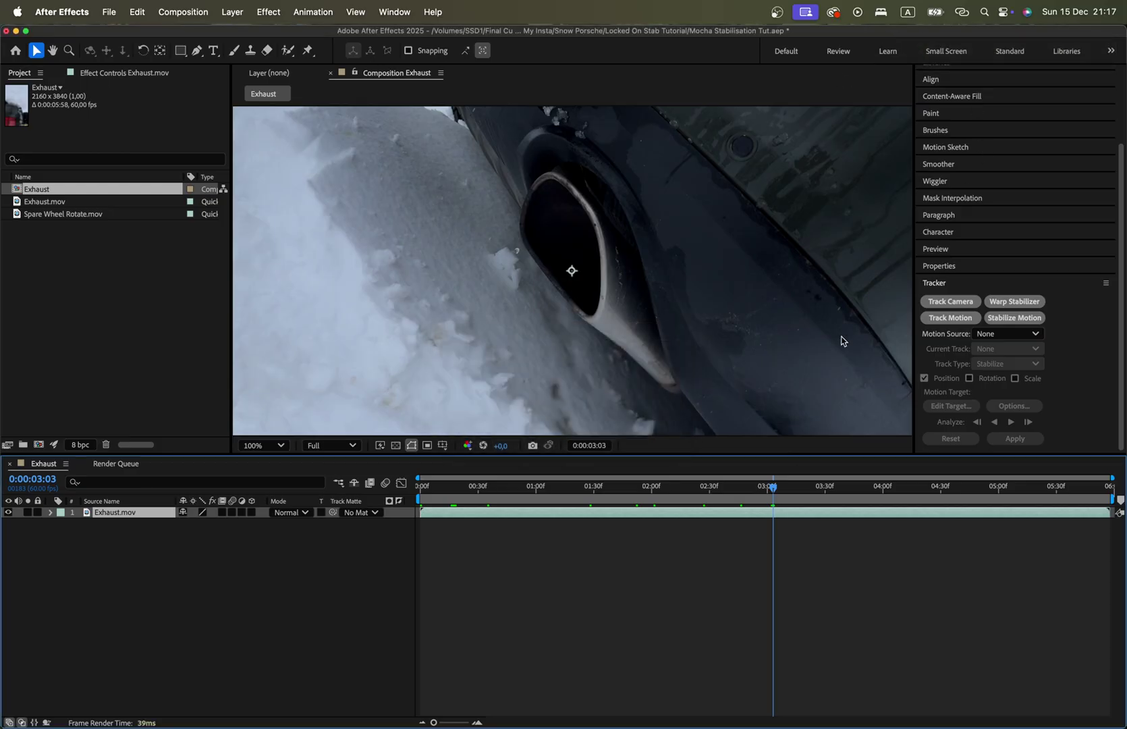
drag(800, 497, 852, 495)
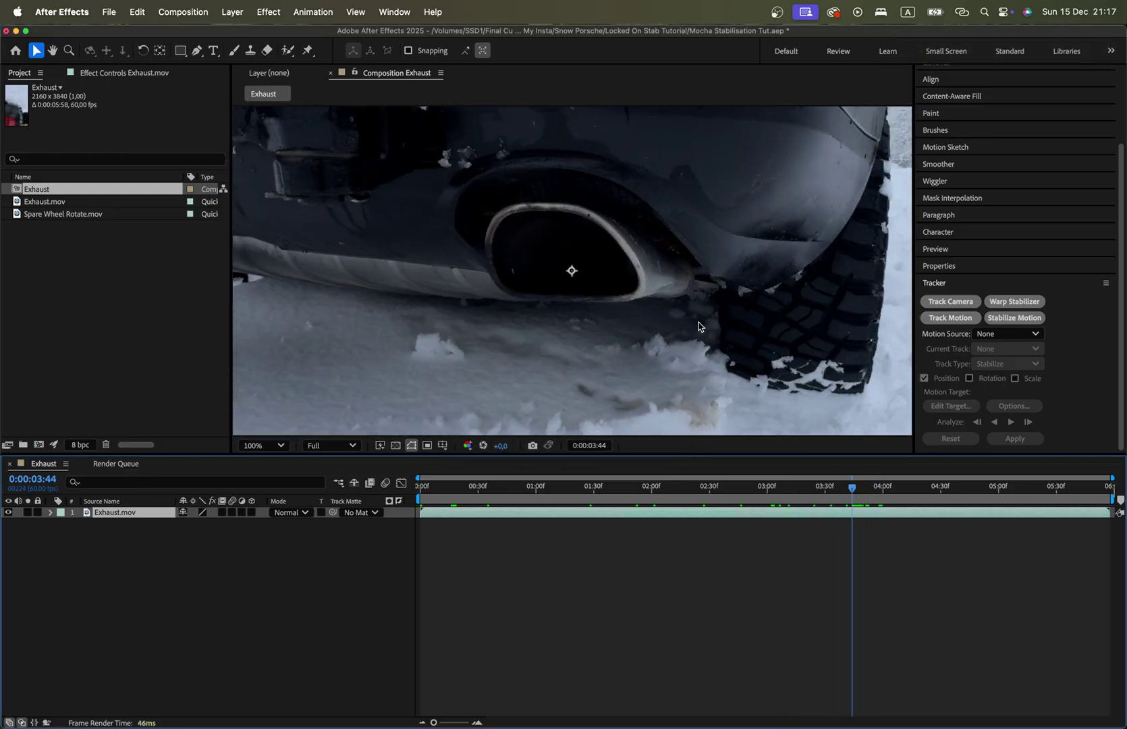
key(comma)
key(comma)
key(comma)
key(comma)
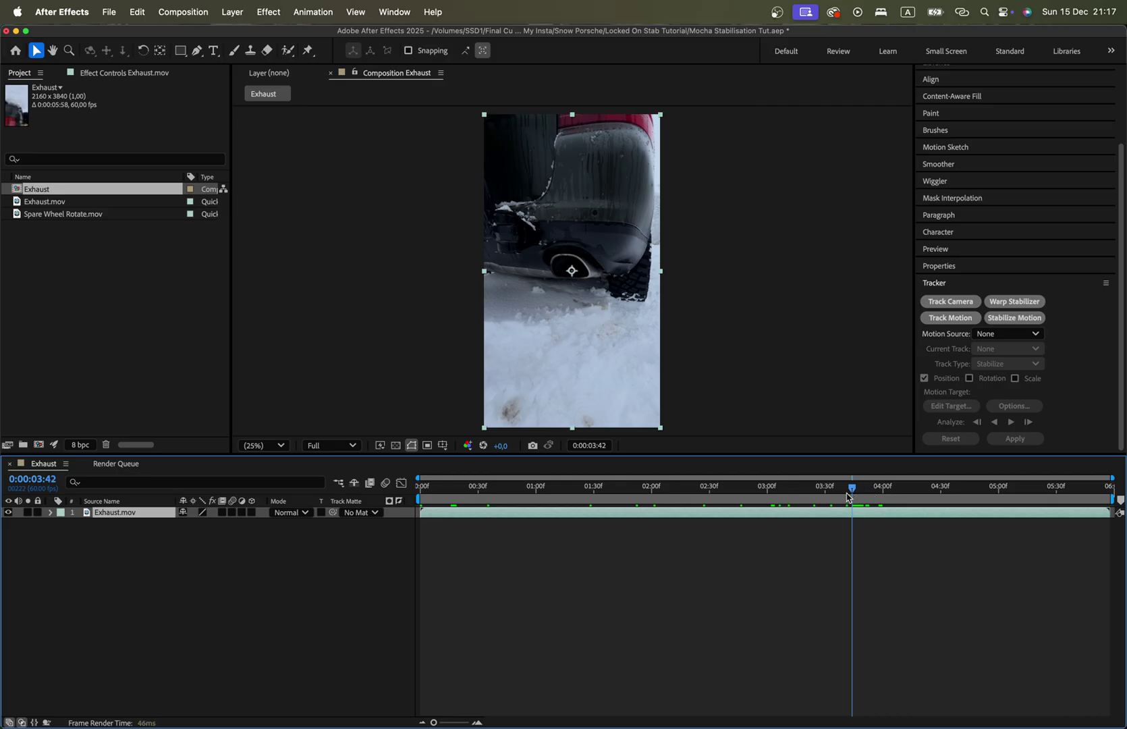
drag(847, 496, 617, 473)
click(727, 603)
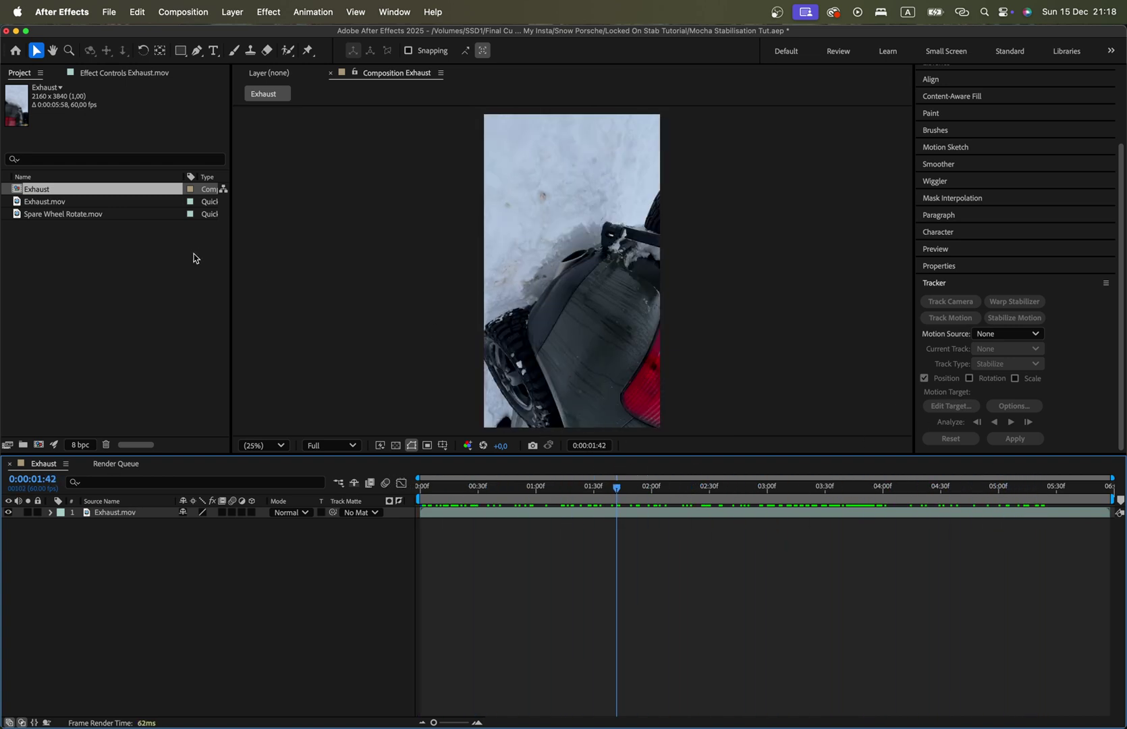
click(83, 202)
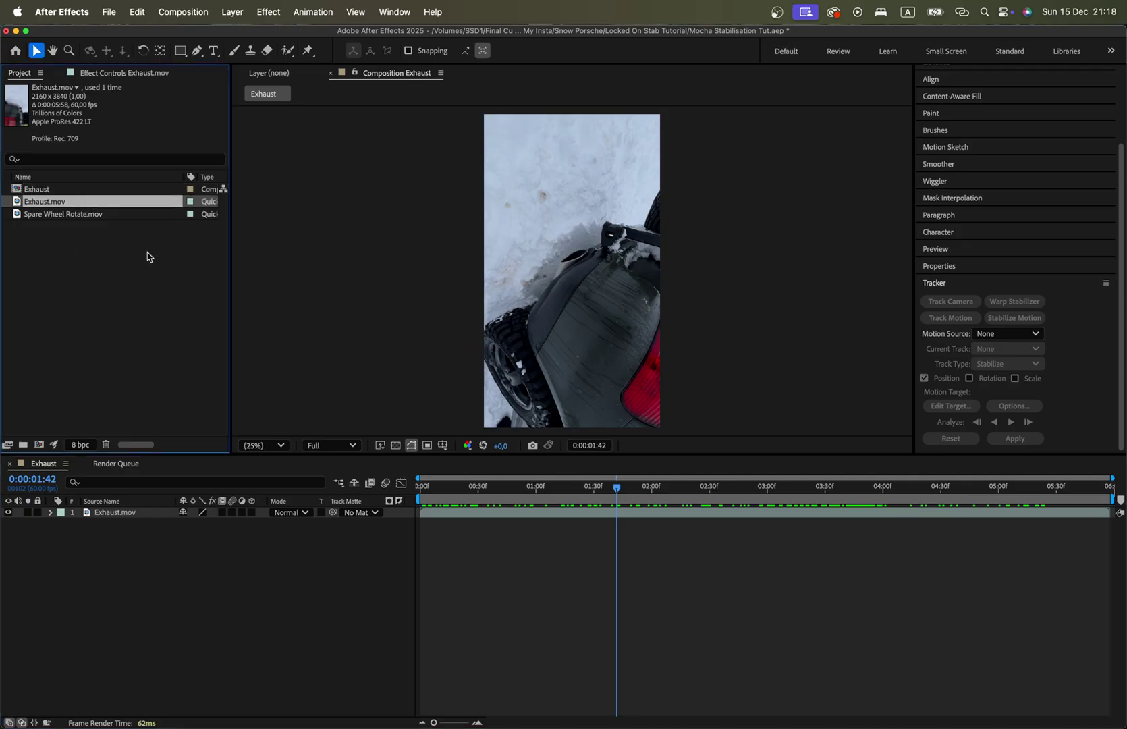
click(93, 189)
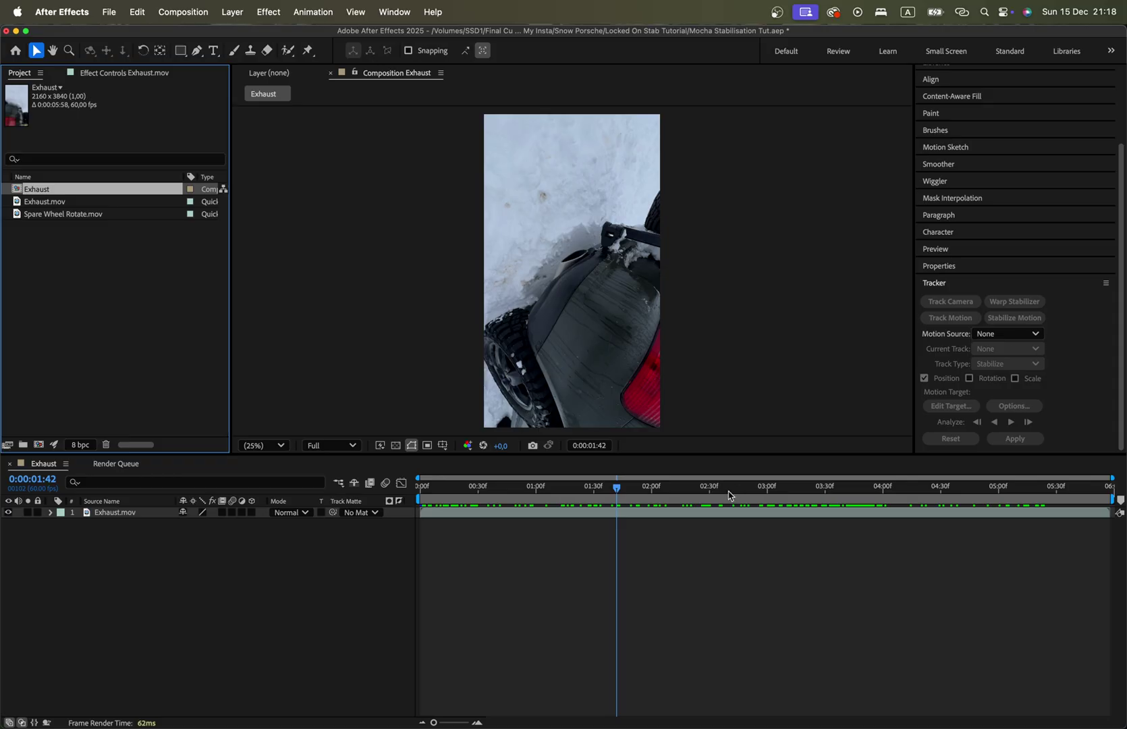
Step: Select the Exhaust.mov layer and display the Tracker controls
click(712, 516)
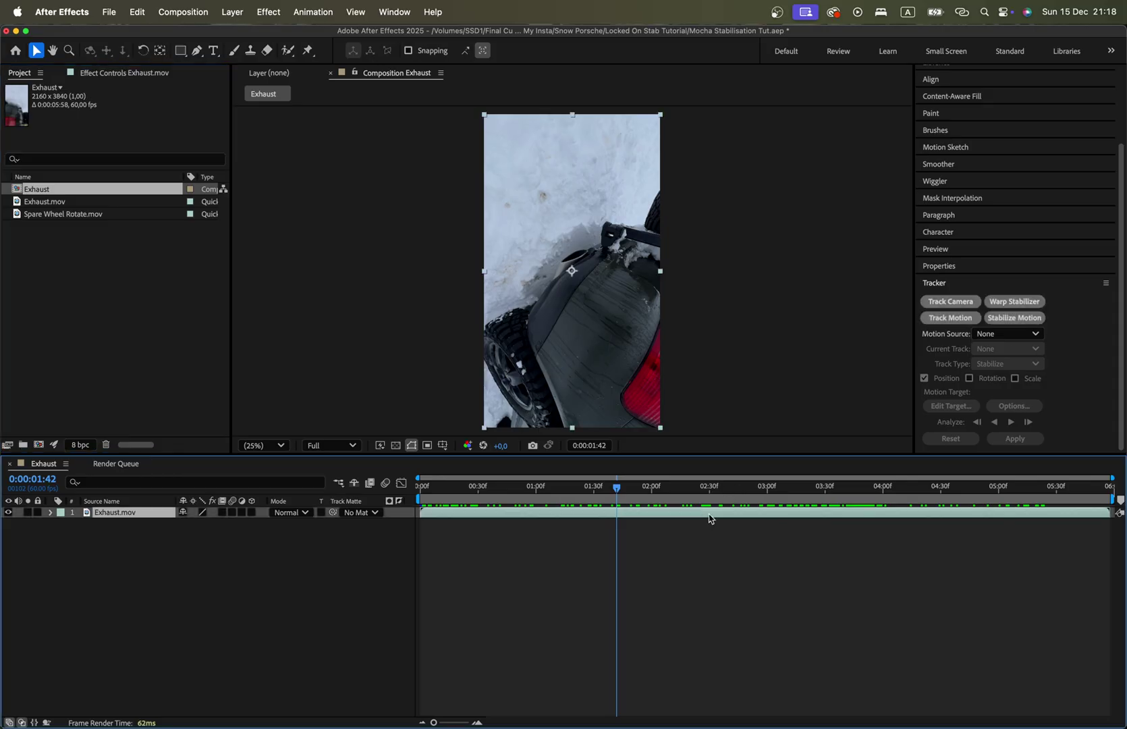
click(955, 283)
click(940, 342)
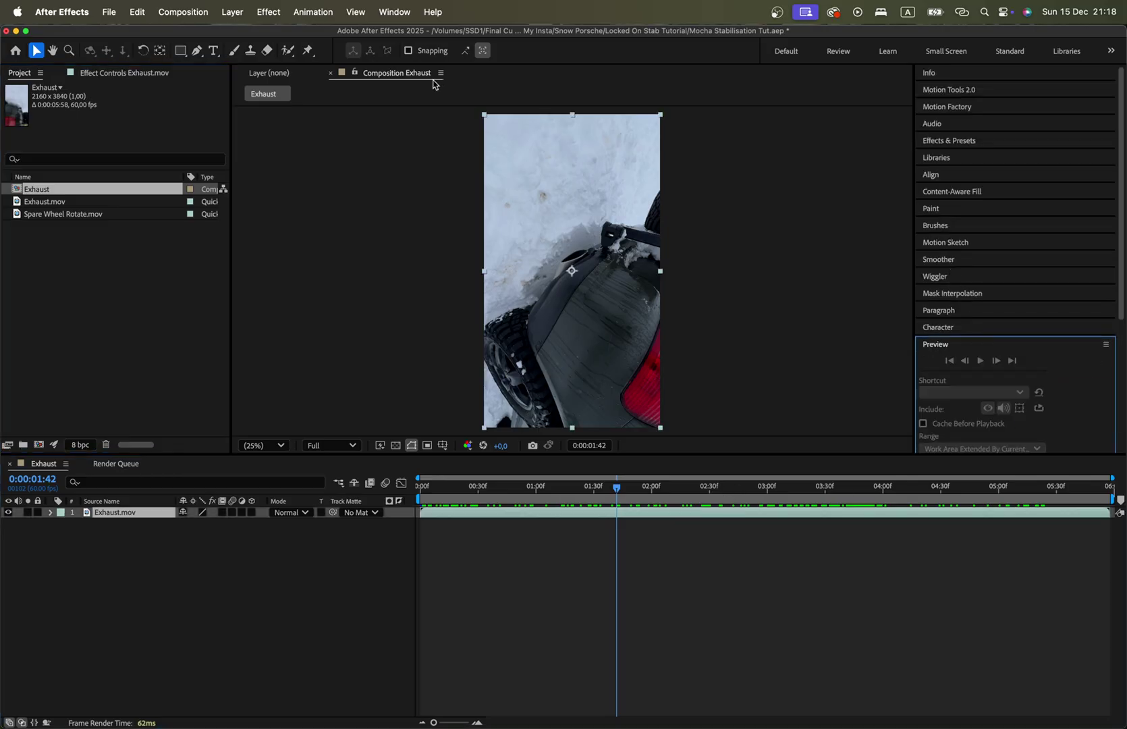
click(396, 12)
click(944, 346)
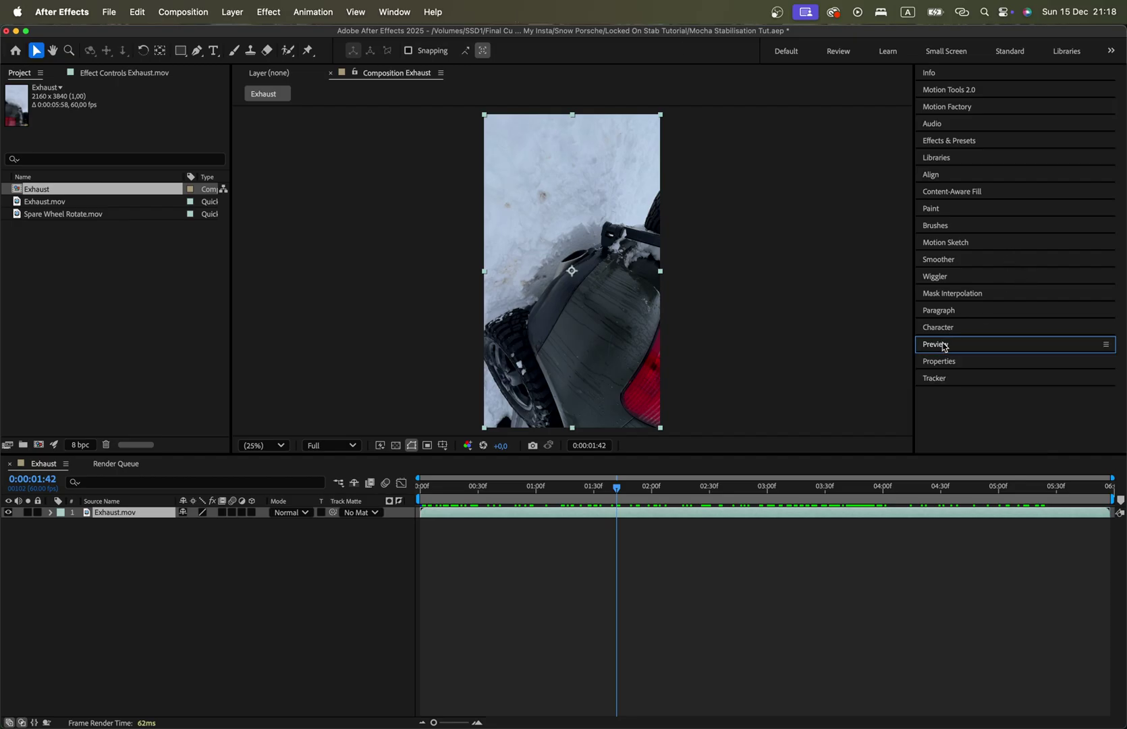
click(397, 12)
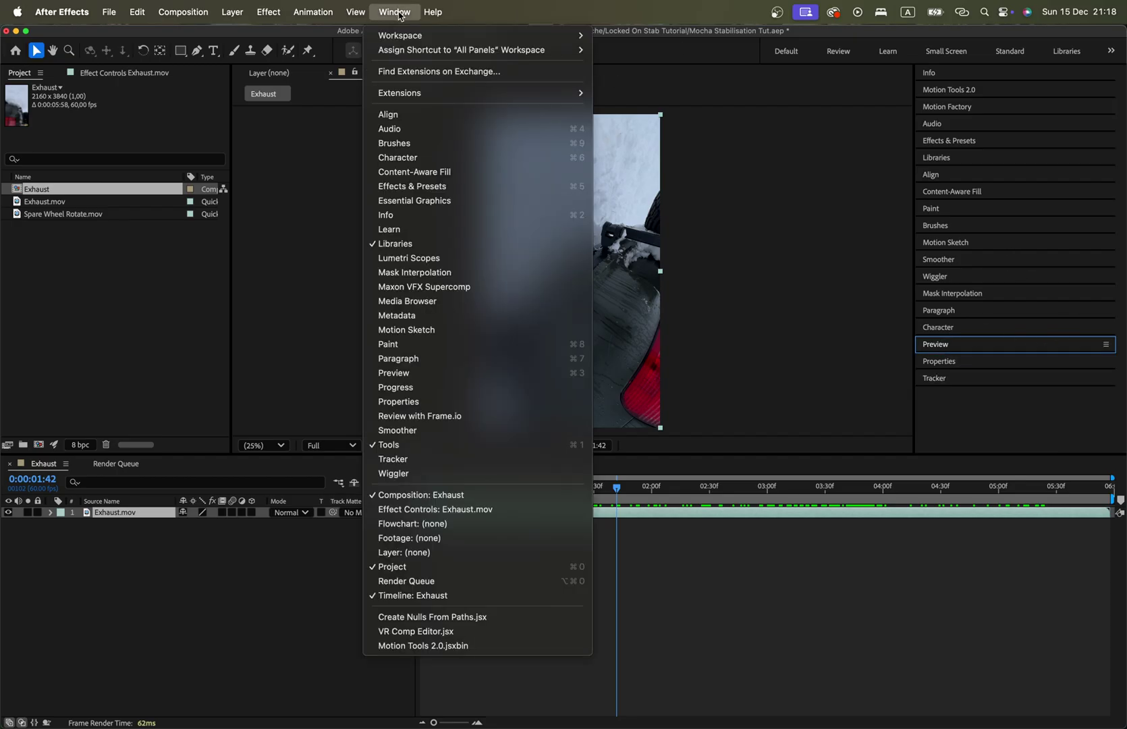
click(477, 467)
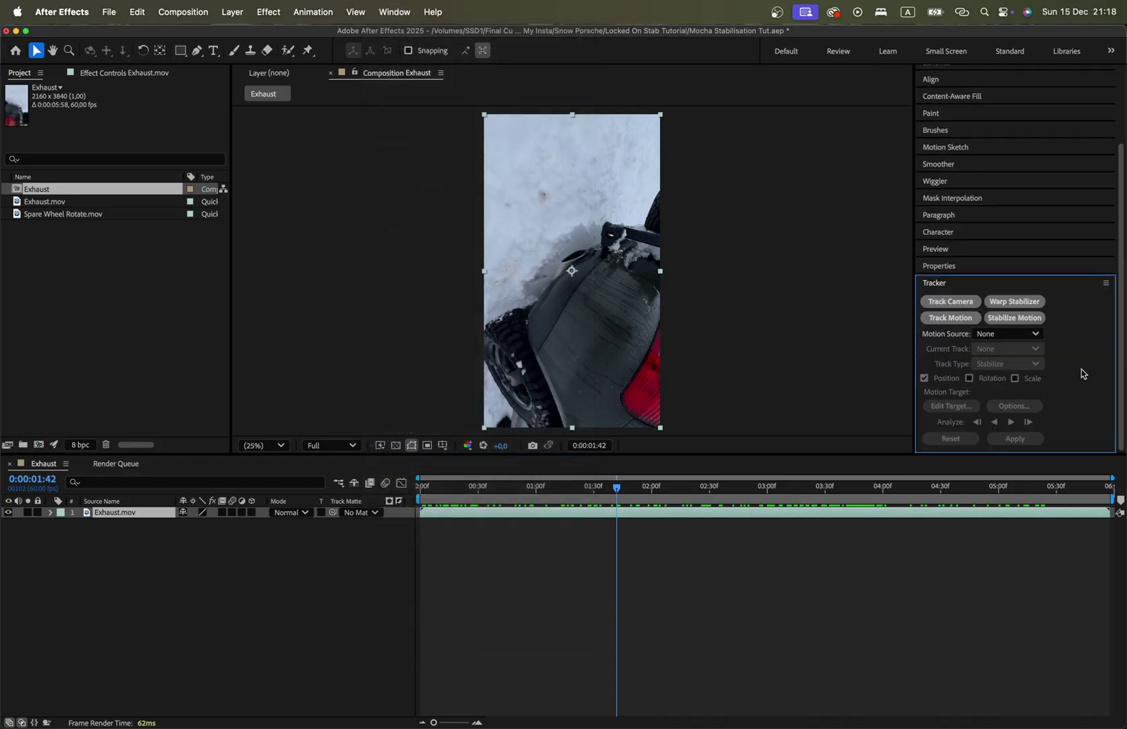
Step: Start Stabilize Motion on the Exhaust.mov layer and fit Track Point 1's feature and search regions around the exhaust opening
click(1015, 318)
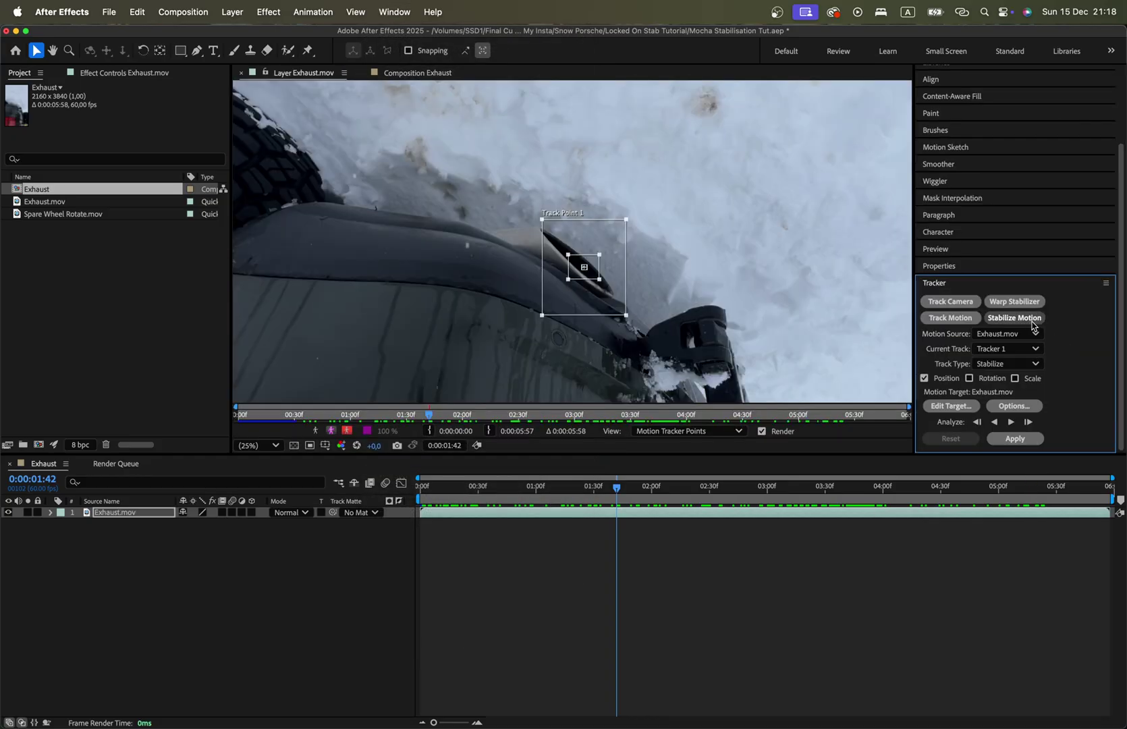
key(slash)
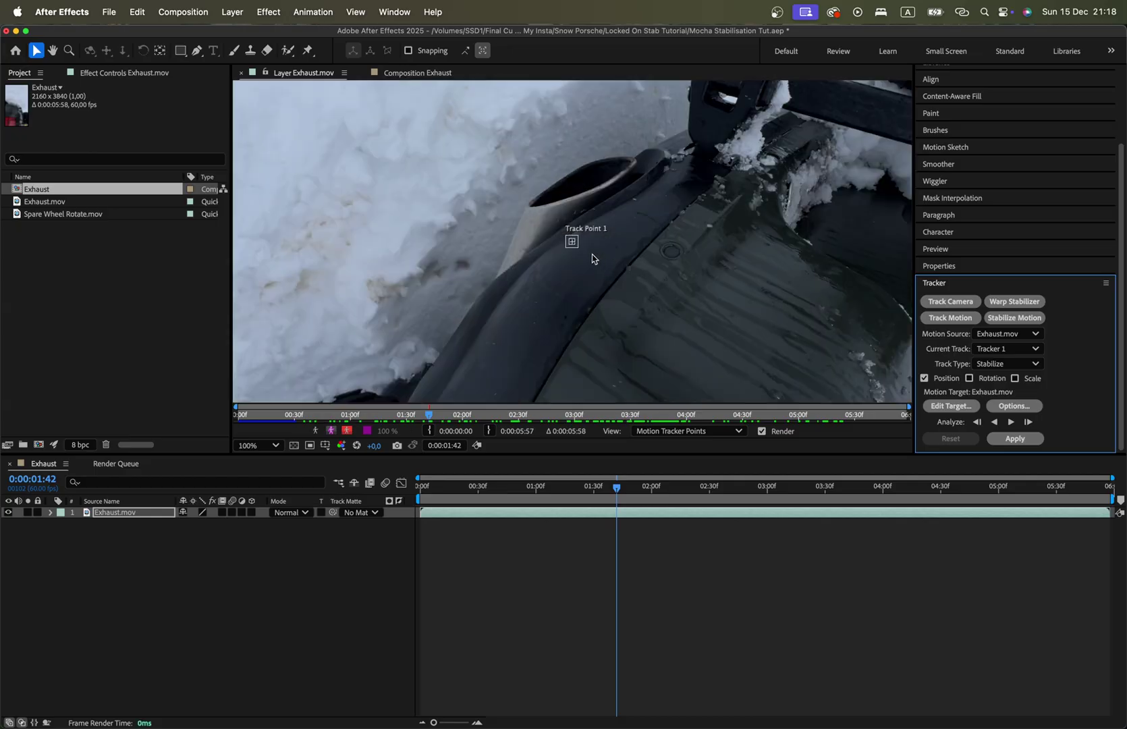
click(576, 250)
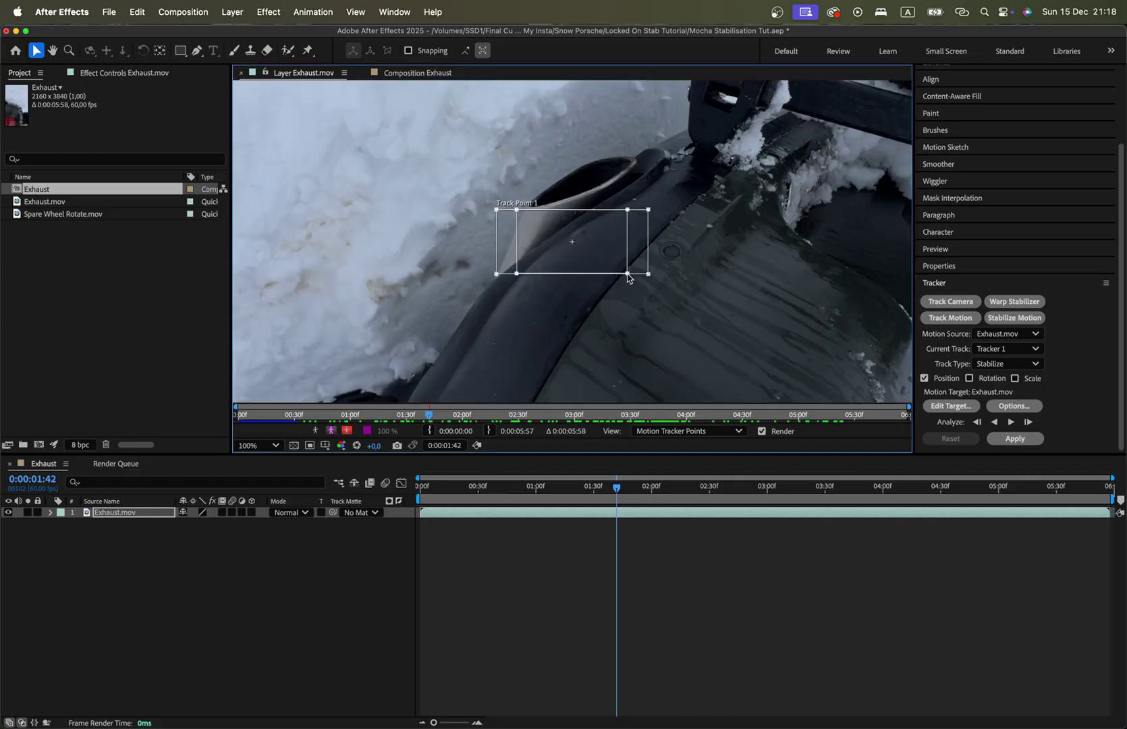
drag(594, 260, 645, 220)
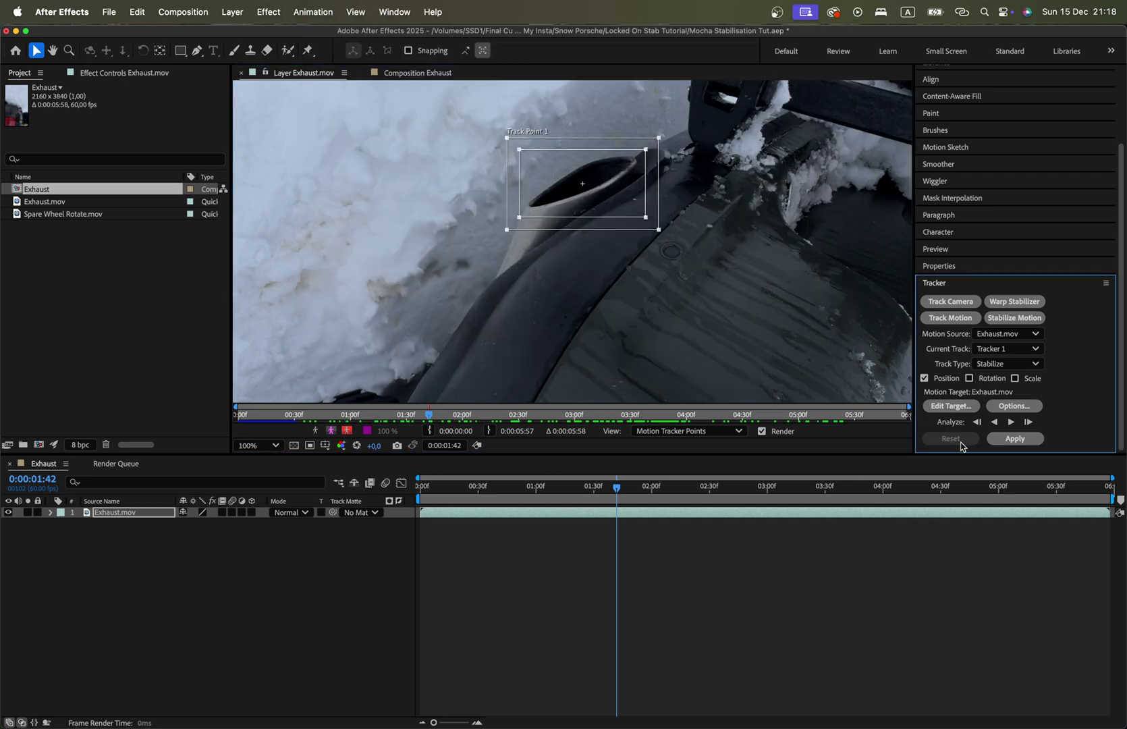
Step: Try to analyze the track point forward from 0:00:01:42
click(1011, 422)
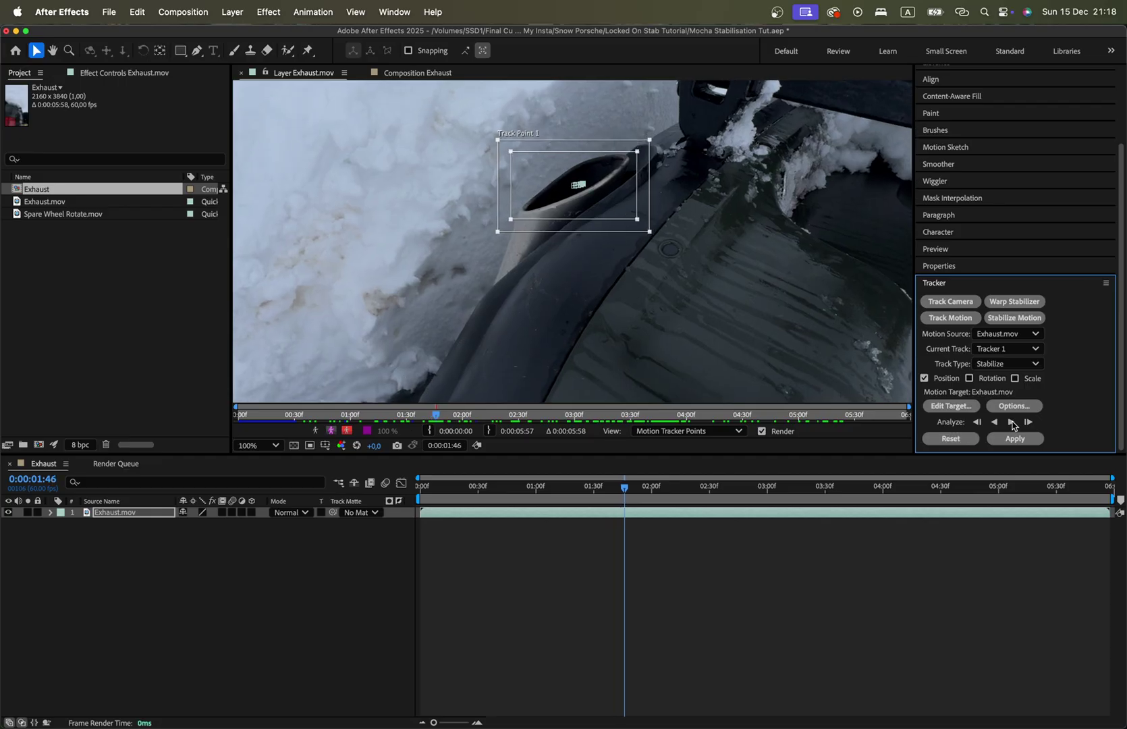
click(1012, 422)
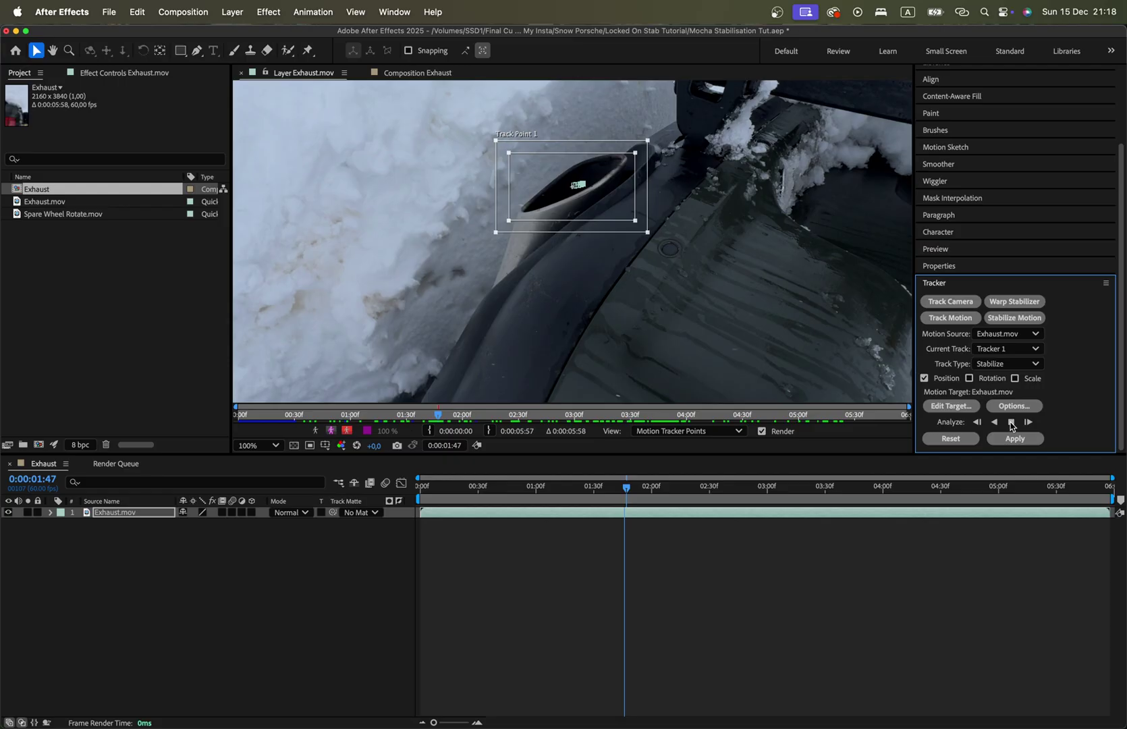
click(1012, 423)
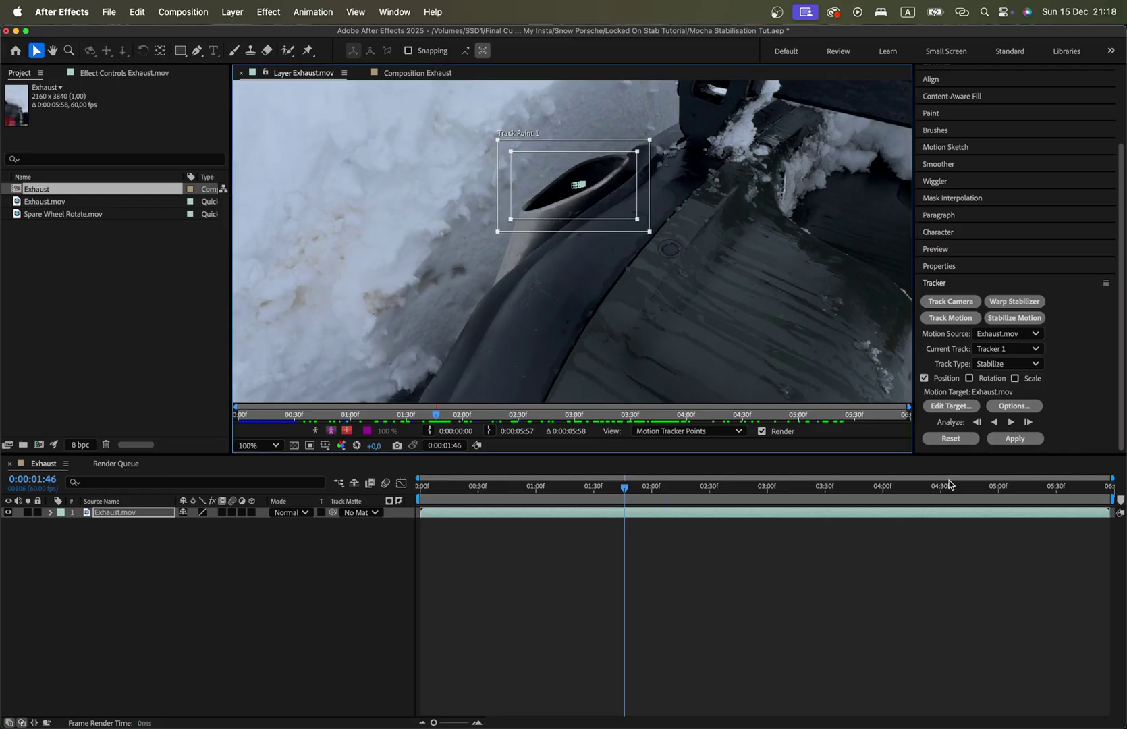
Step: Undo the tracking analysis and close the Exhaust.mov layer view to return to the composition
key(super+z)
key(super+z)
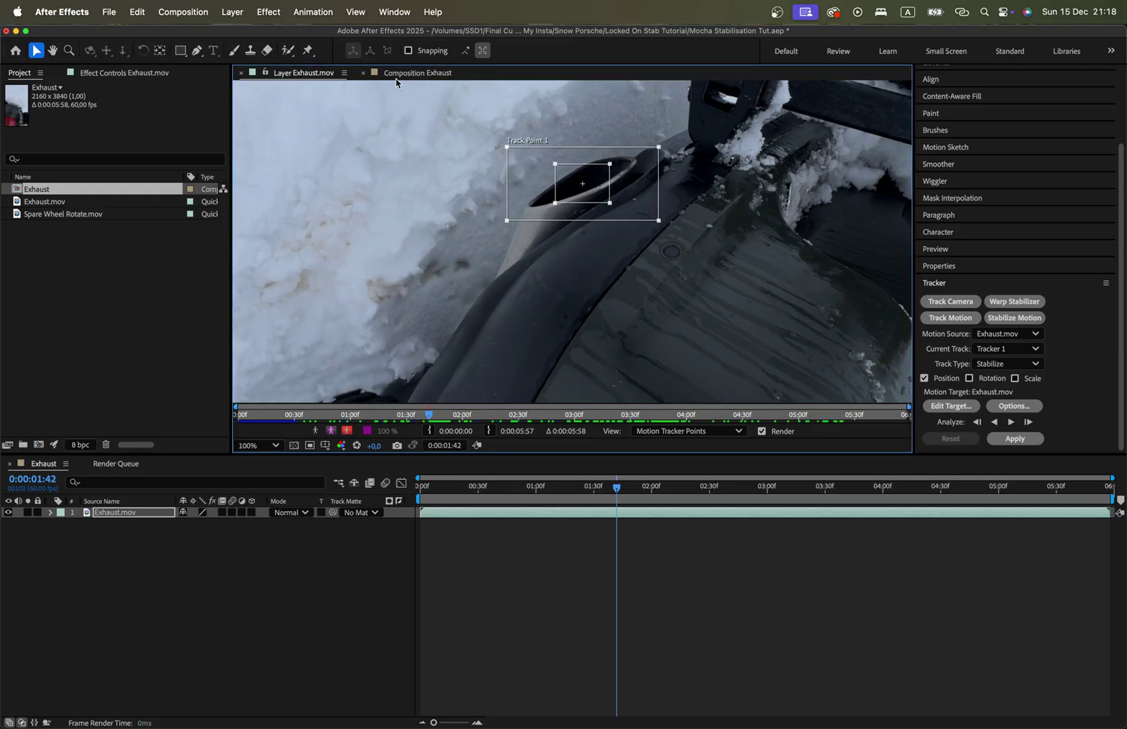
click(241, 72)
right_click(320, 73)
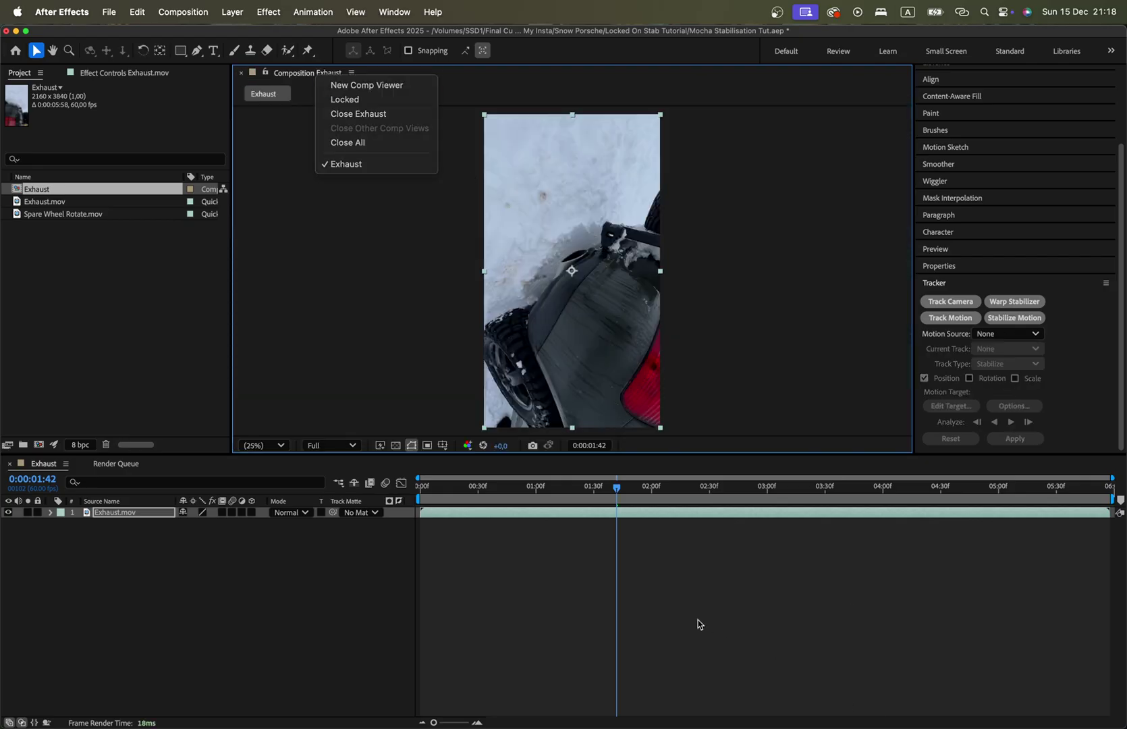
Step: Find the Mocha AE effect by searching for "mocha" and apply it to the Exhaust.mov layer
click(616, 522)
click(631, 517)
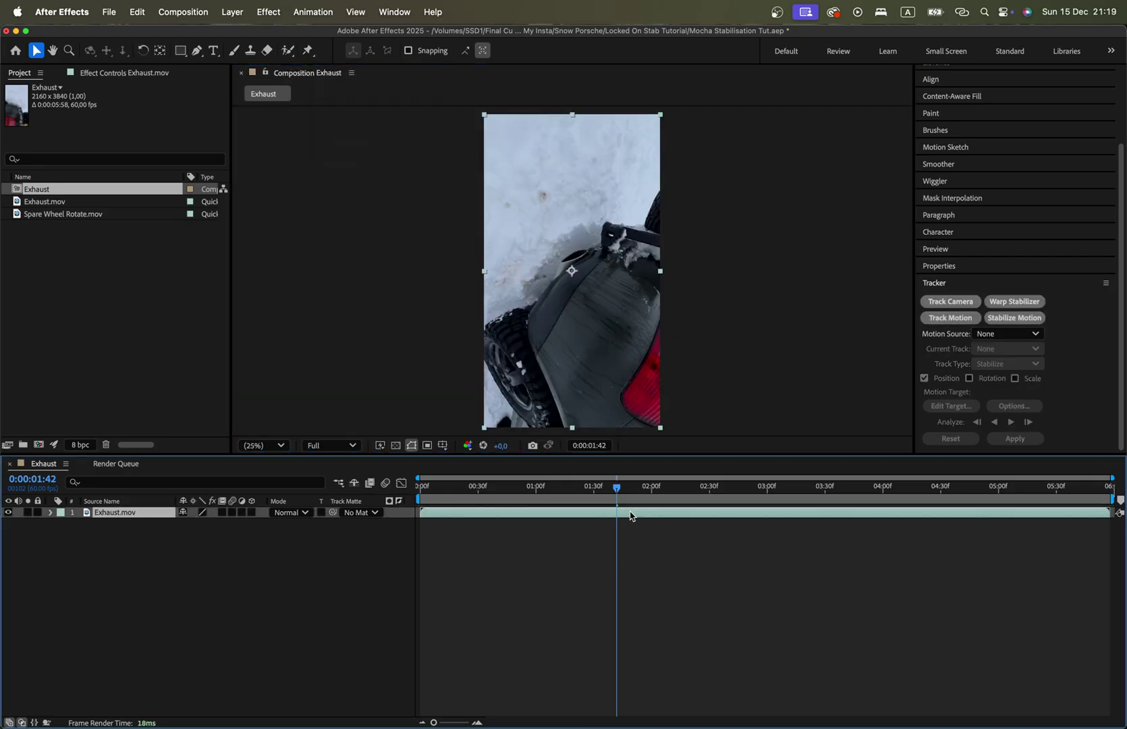
scroll(980, 132, up, 3)
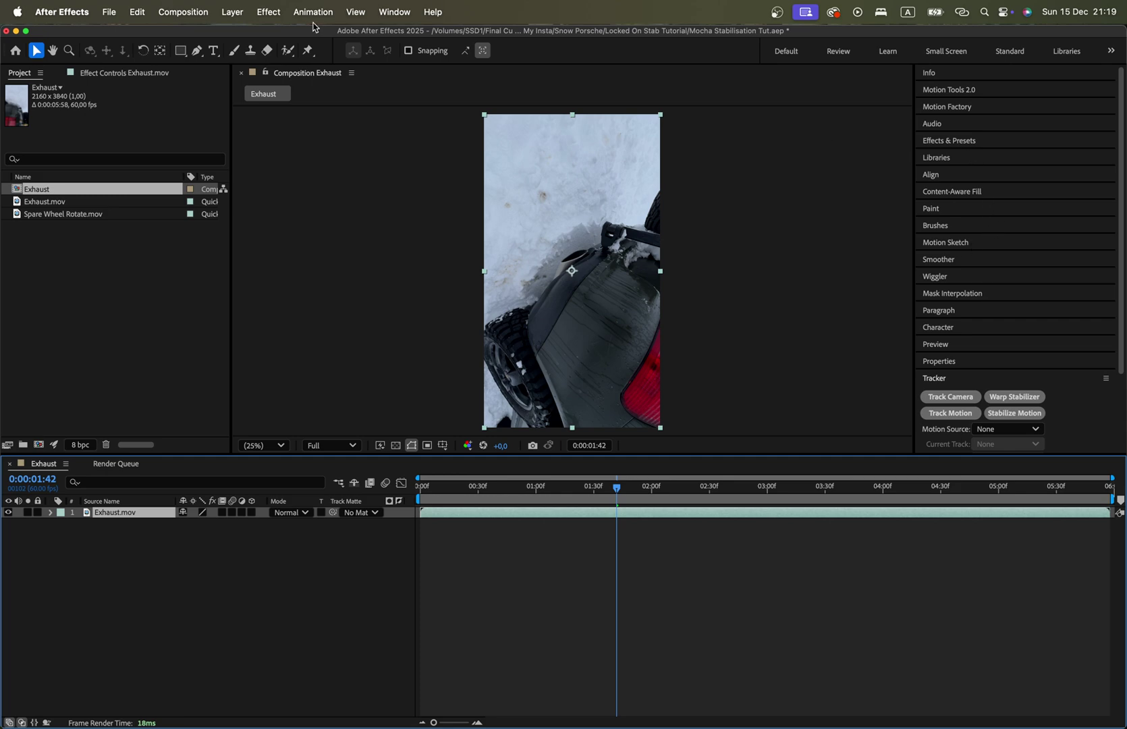
click(383, 12)
click(444, 191)
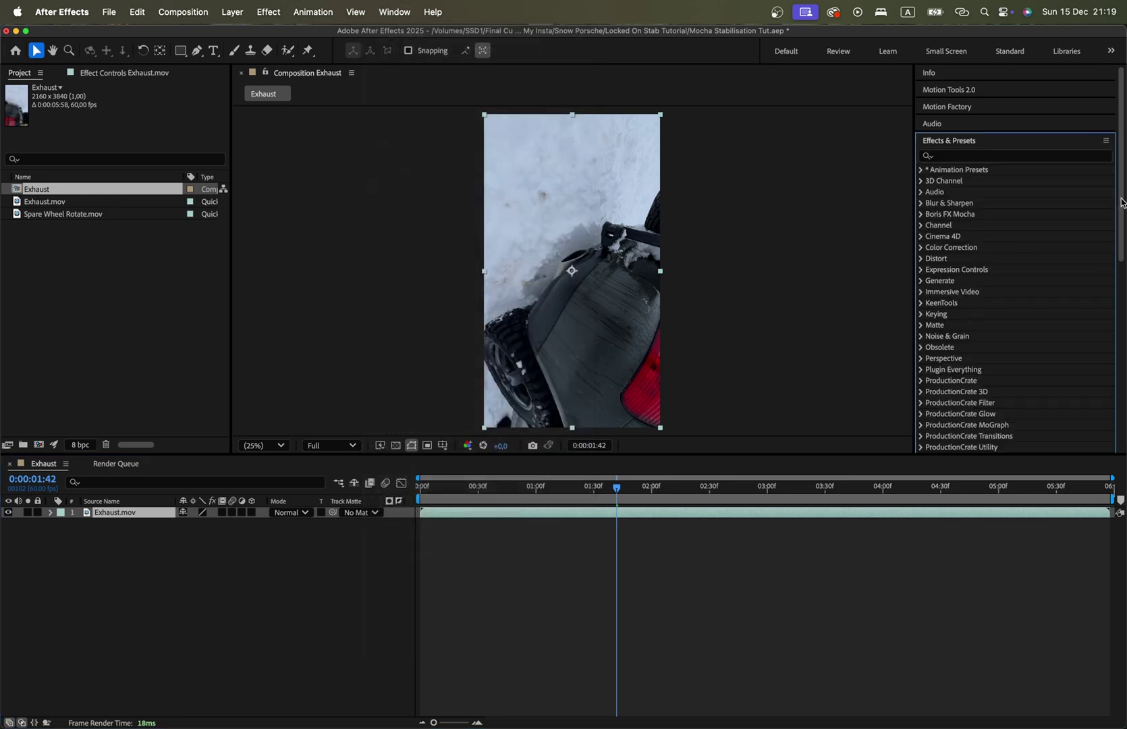
click(987, 156)
text(mocha)
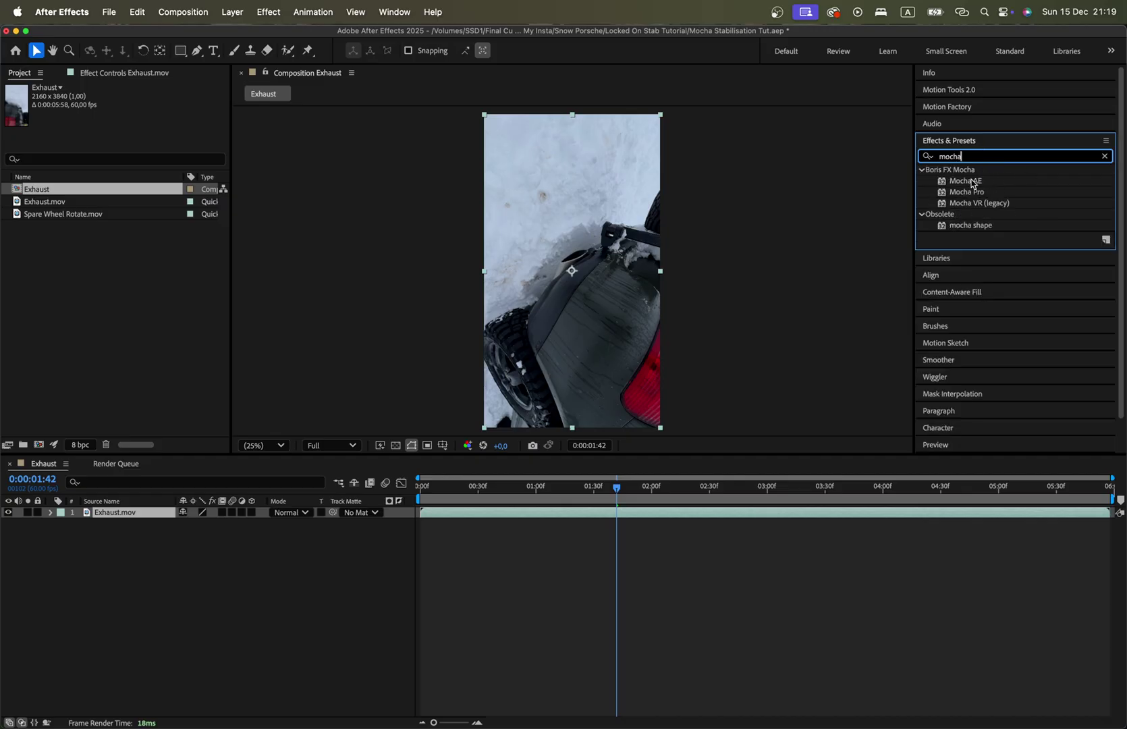
drag(973, 185, 238, 513)
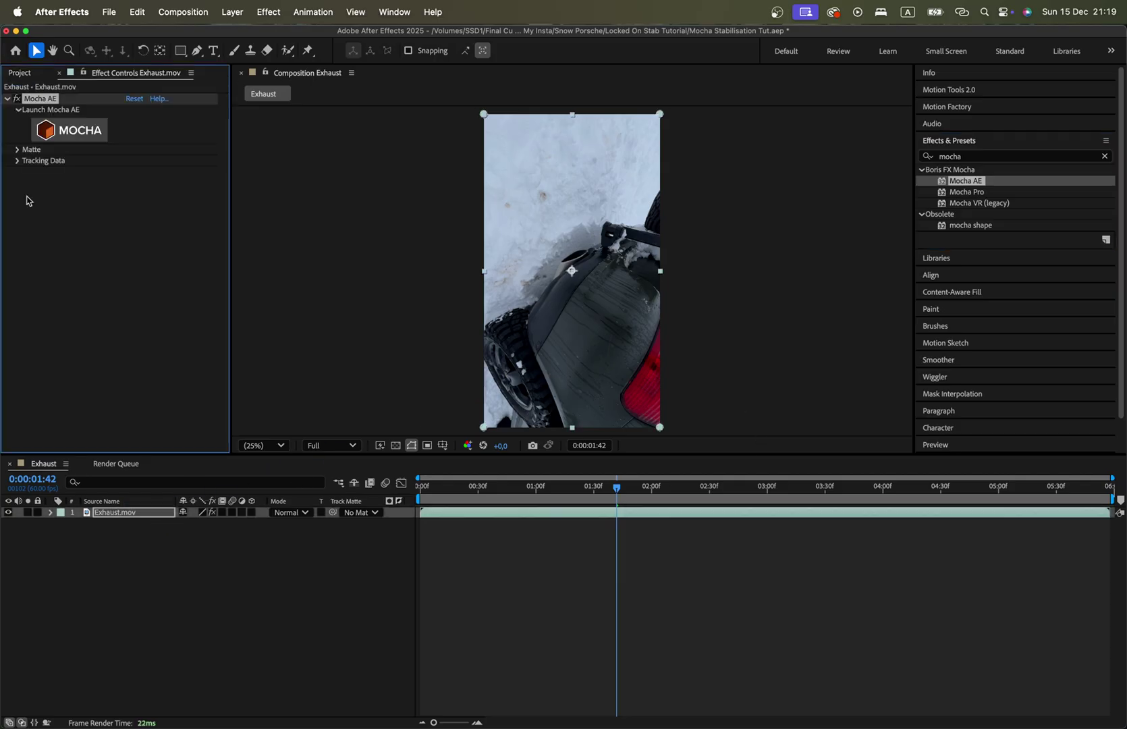
Step: Launch Mocha AE from the effect on Exhaust.mov and postpone its registration
click(88, 141)
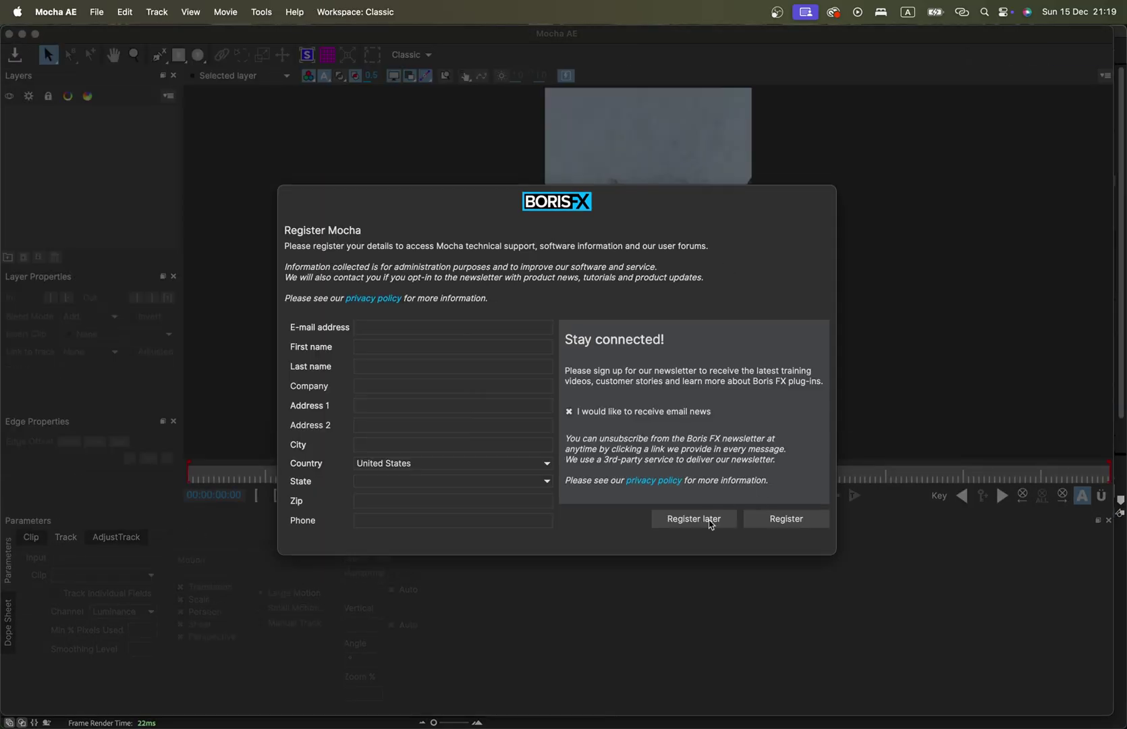
click(709, 519)
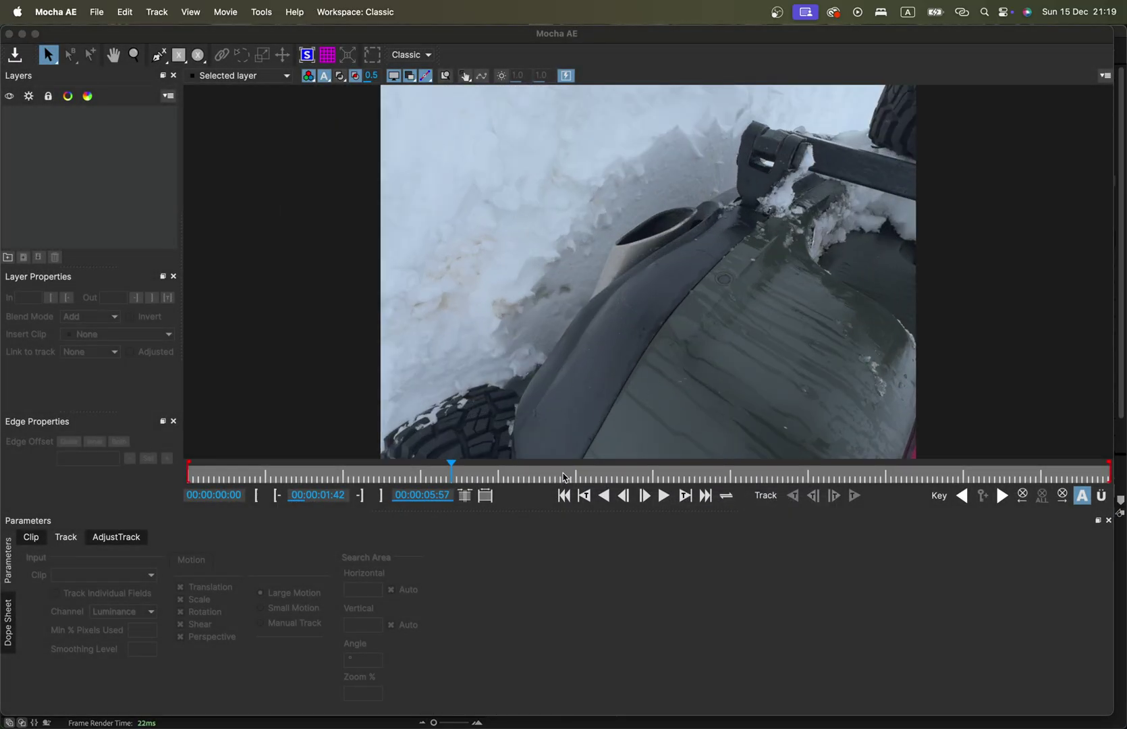
drag(566, 477, 808, 473)
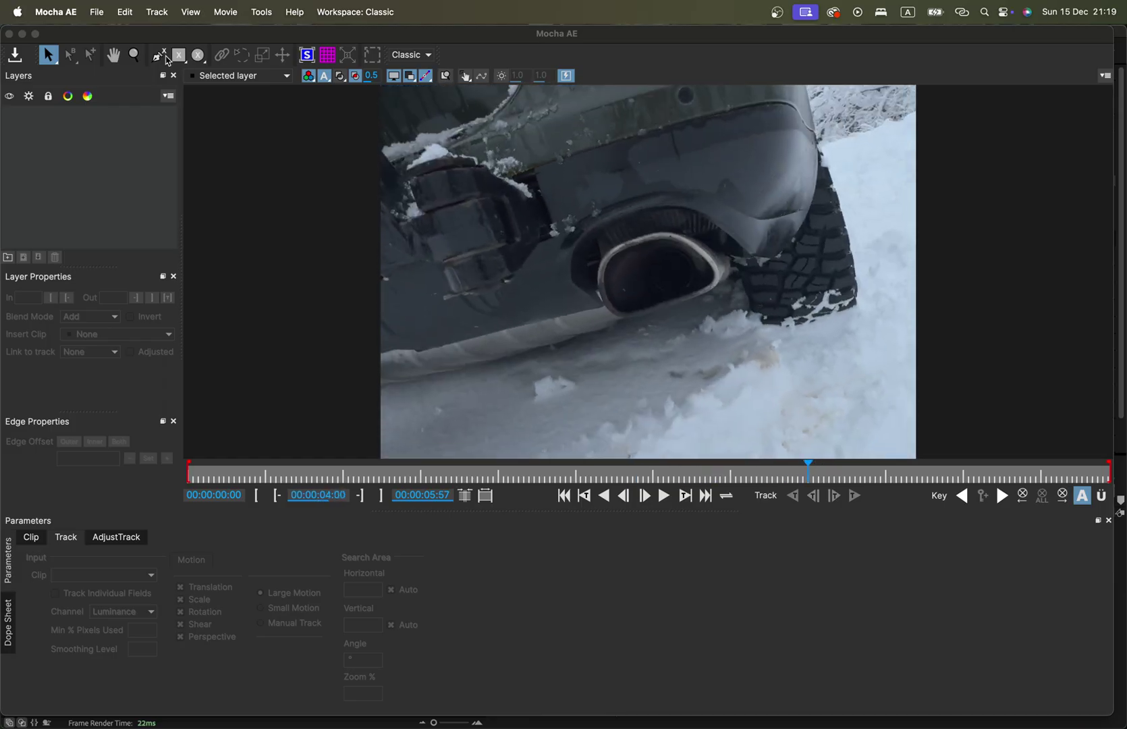
click(166, 60)
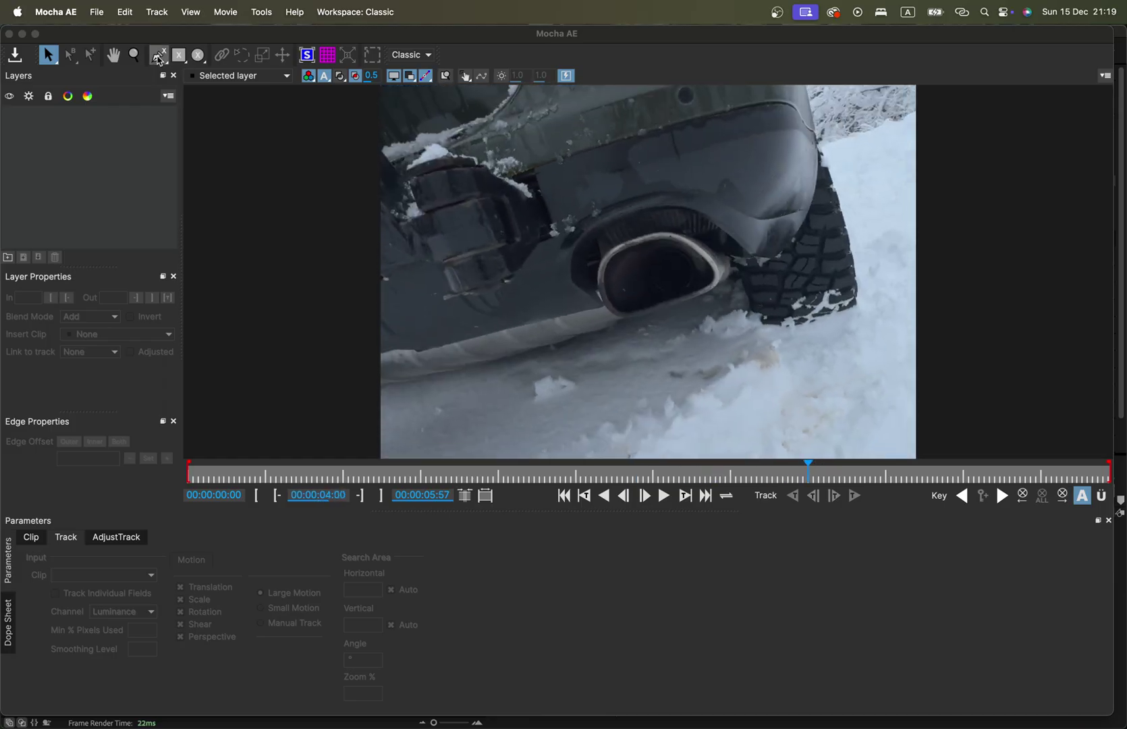
click(598, 296)
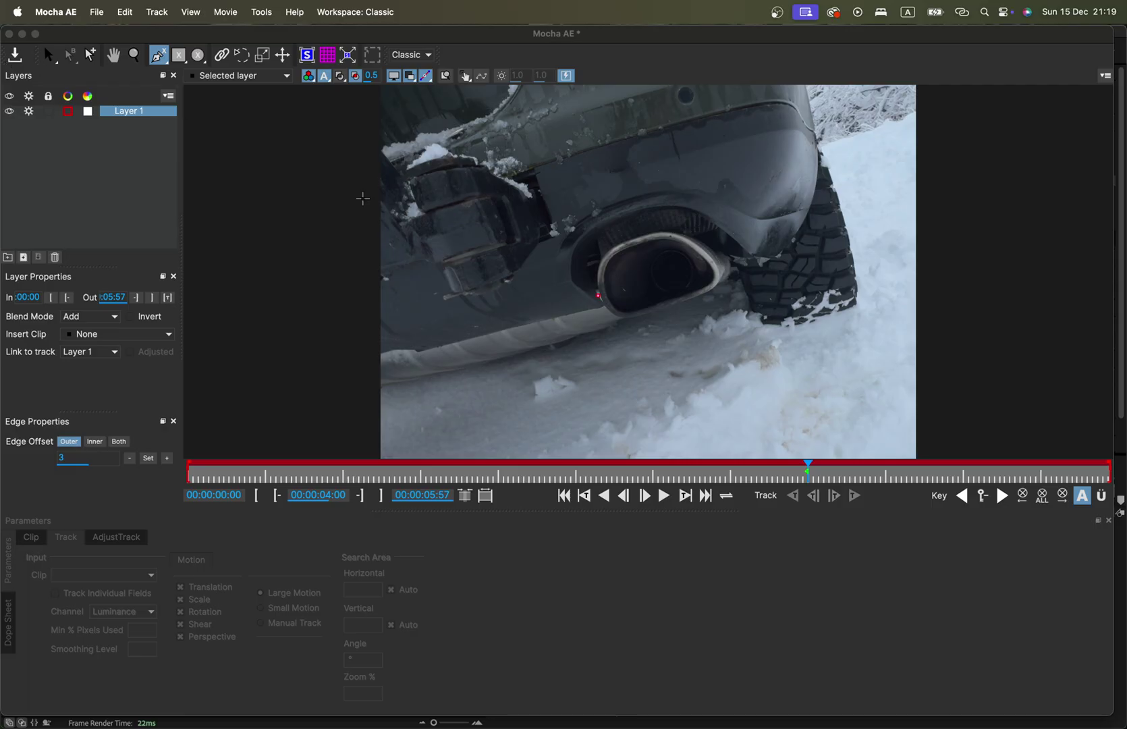
drag(579, 320, 575, 330)
click(9, 34)
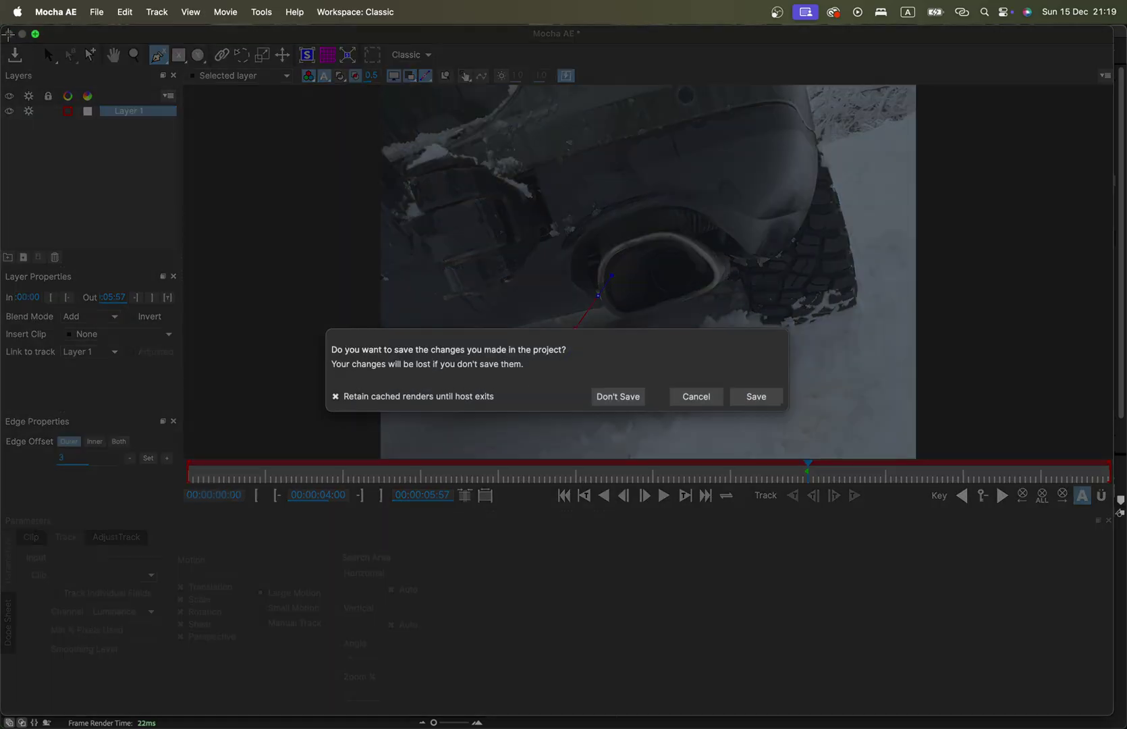
click(618, 396)
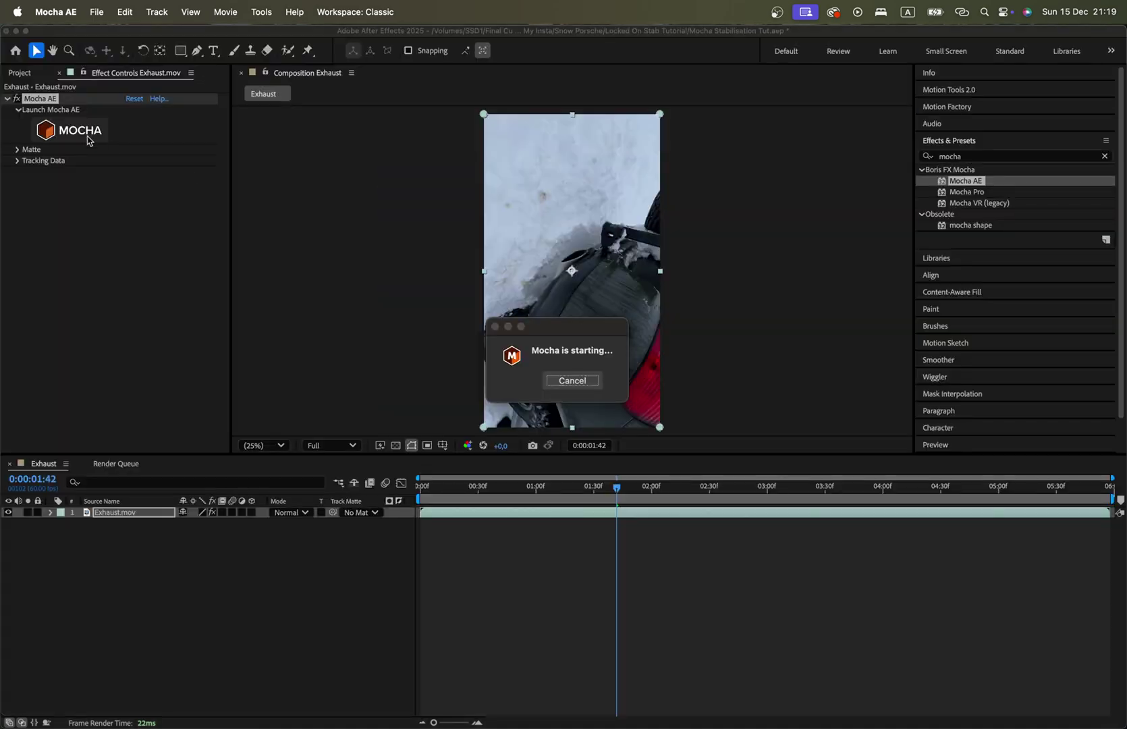
Step: Relaunch Mocha AE from the effect and move its playhead to 00:00:04:00, where the exhaust opening faces the camera
click(74, 128)
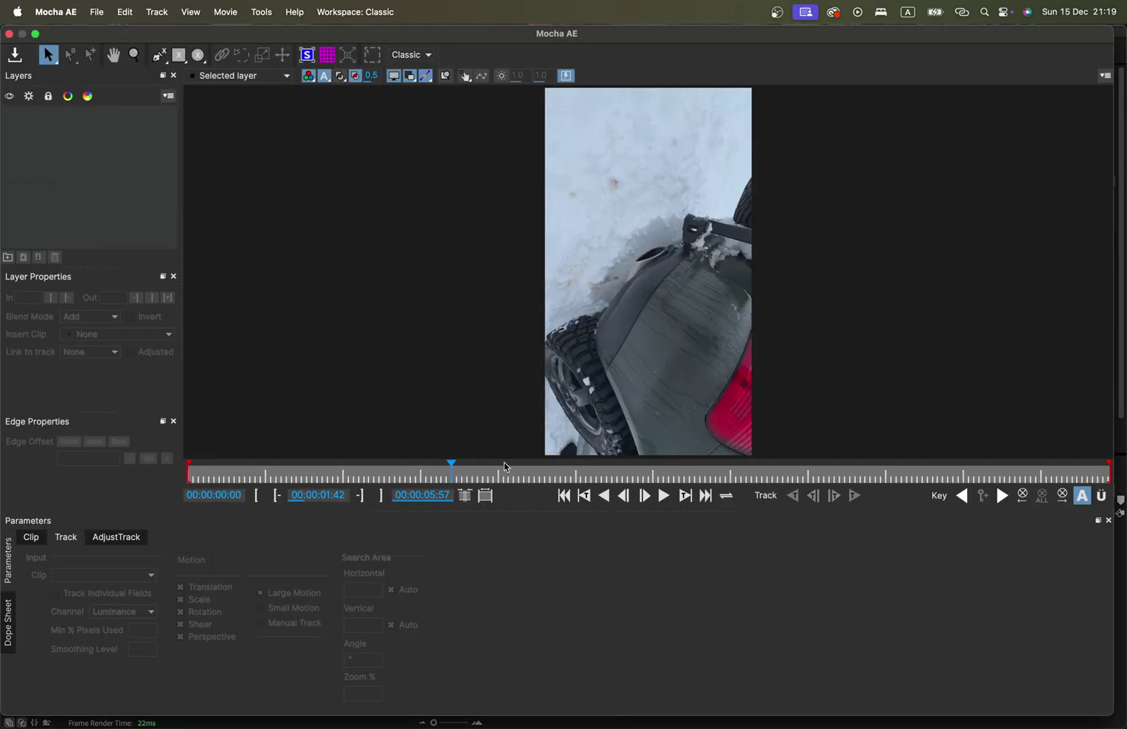
drag(506, 466, 805, 458)
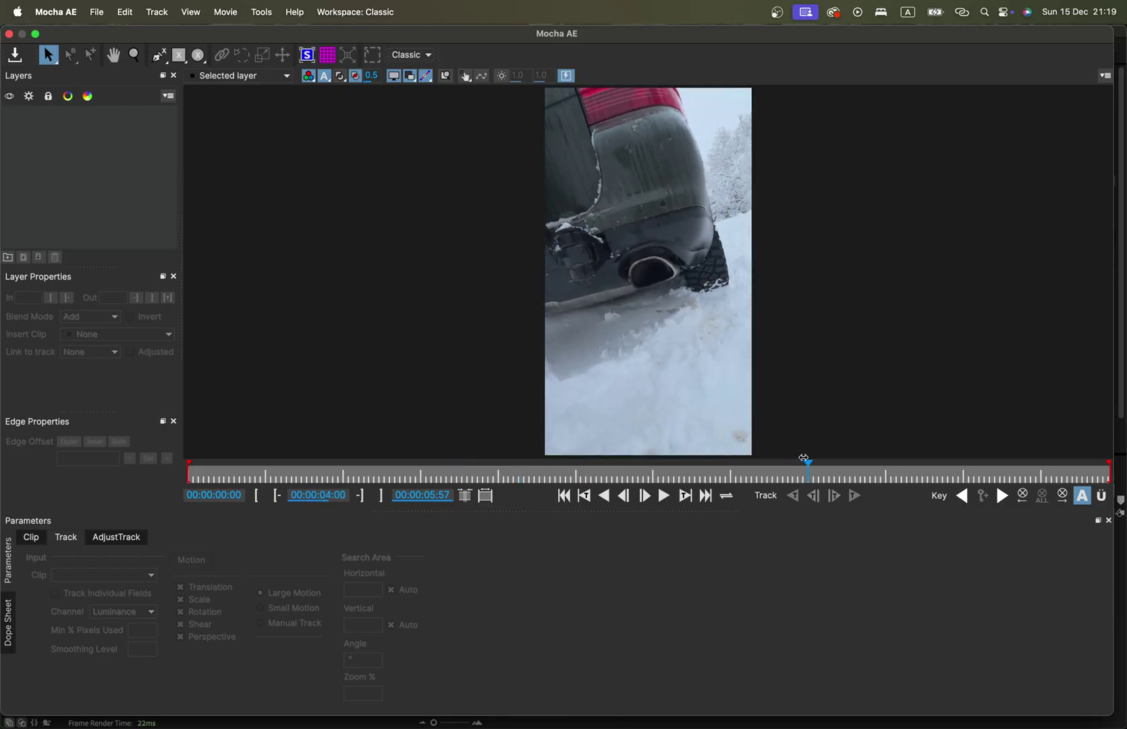
Step: Draw a closed X-spline around the rim of the exhaust opening at 00:00:04:00
scroll(650, 289, up, 5)
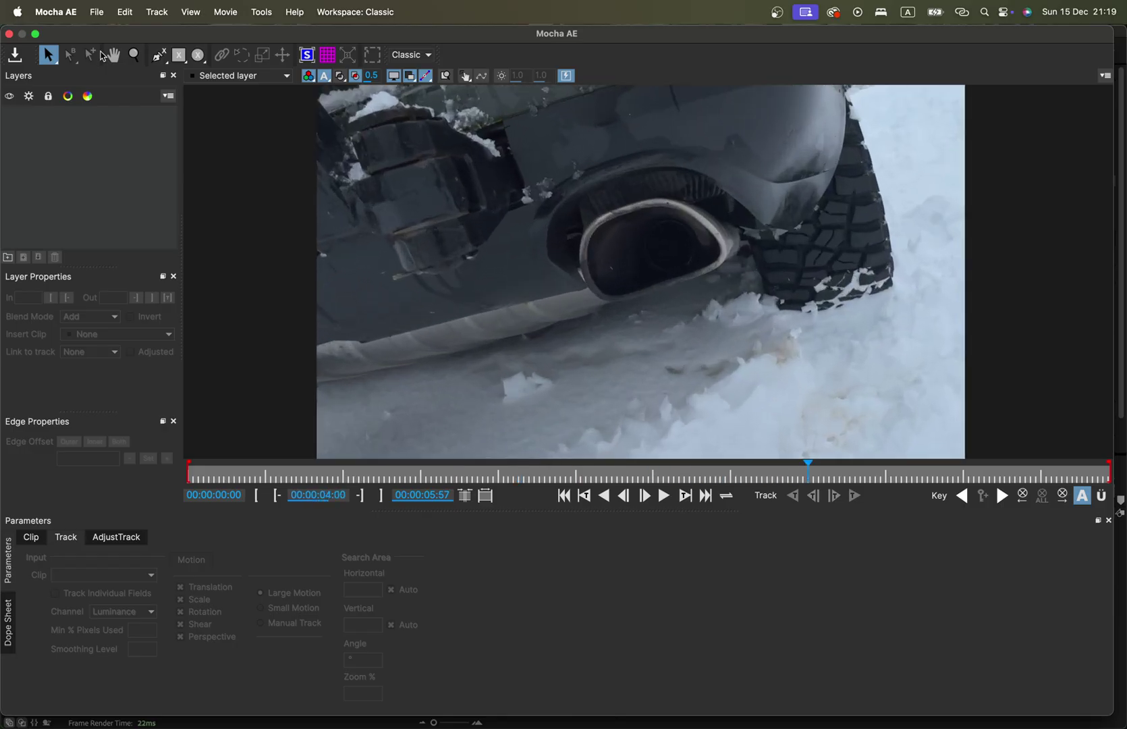
click(159, 56)
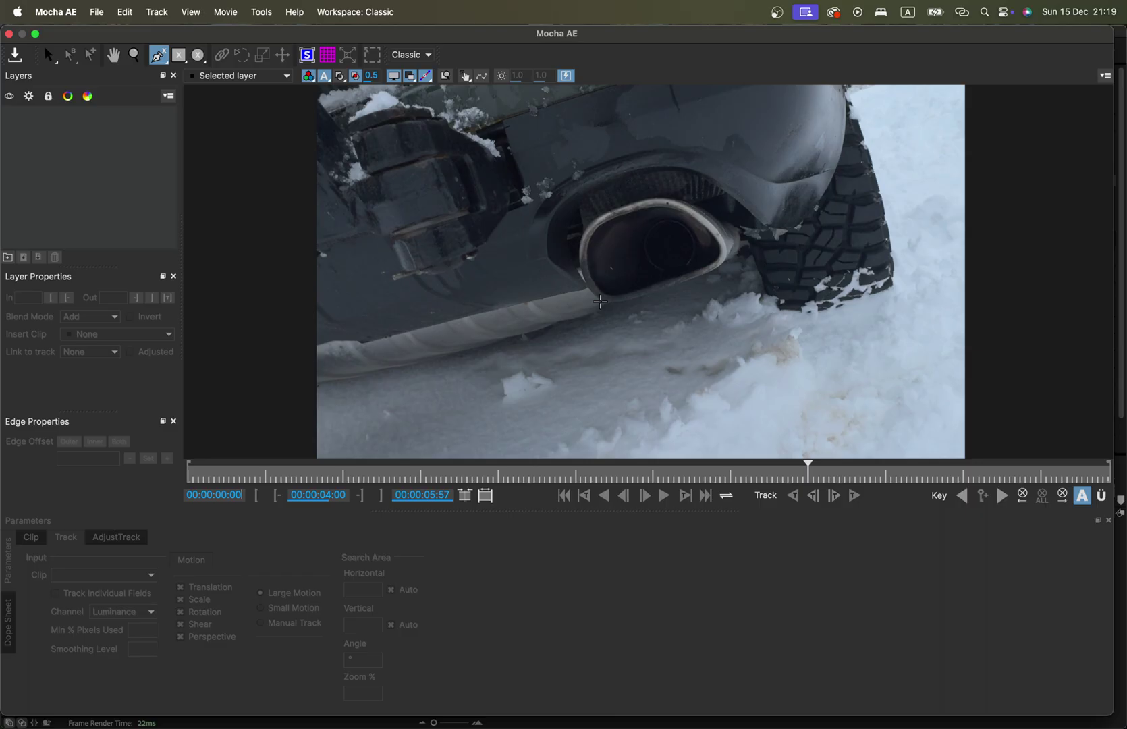
click(600, 302)
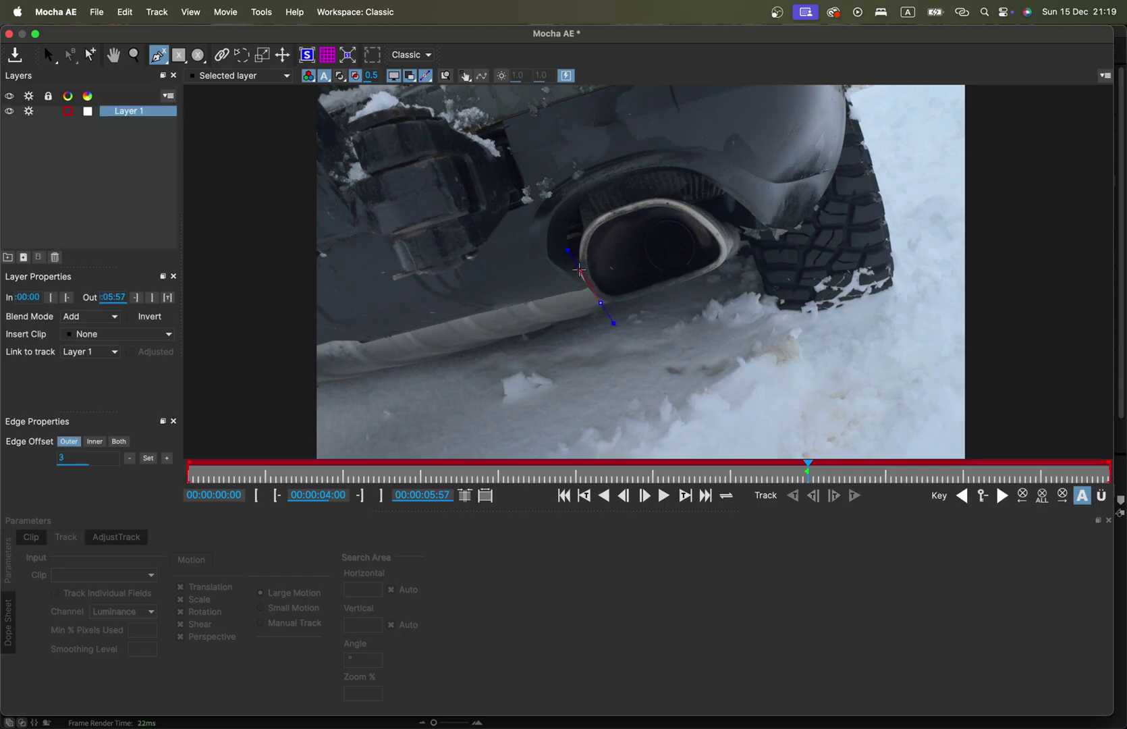
click(579, 270)
click(581, 236)
click(602, 214)
click(633, 202)
click(669, 195)
click(696, 207)
click(726, 239)
click(730, 258)
click(719, 270)
click(629, 303)
right_click(629, 303)
key(s)
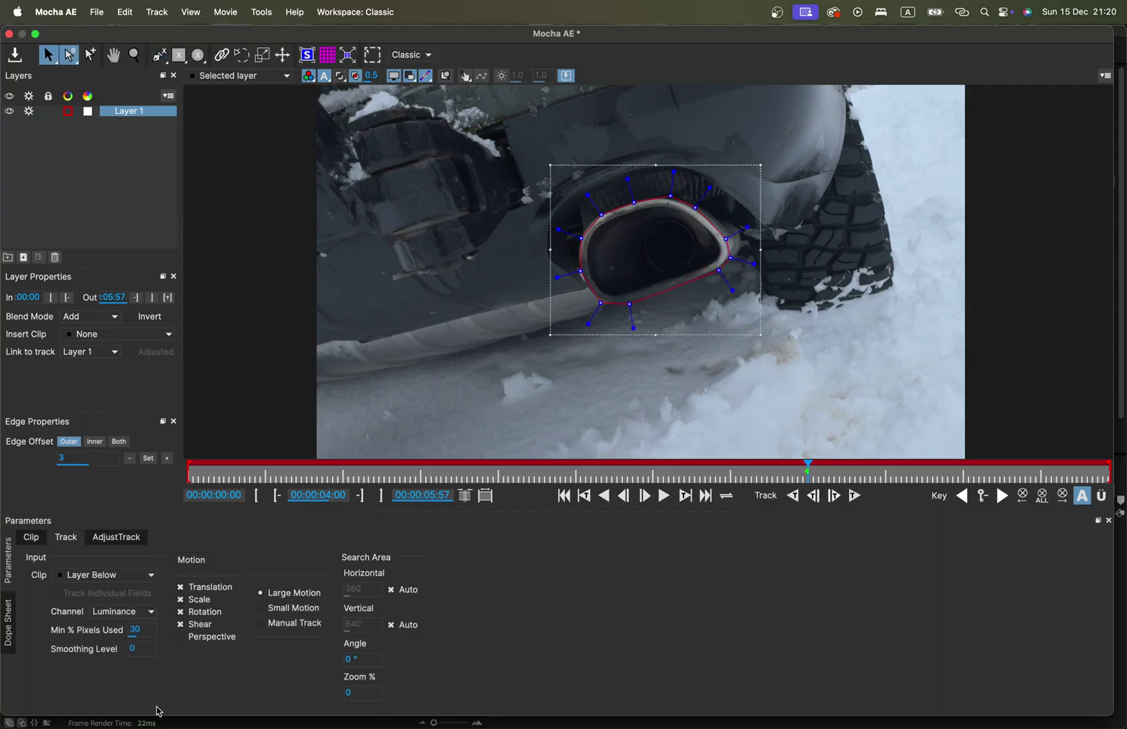
Step: Enable Perspective motion and track the exhaust shape forwards to the clip's end, and backwards from 00:00:04:00 to the start
click(181, 639)
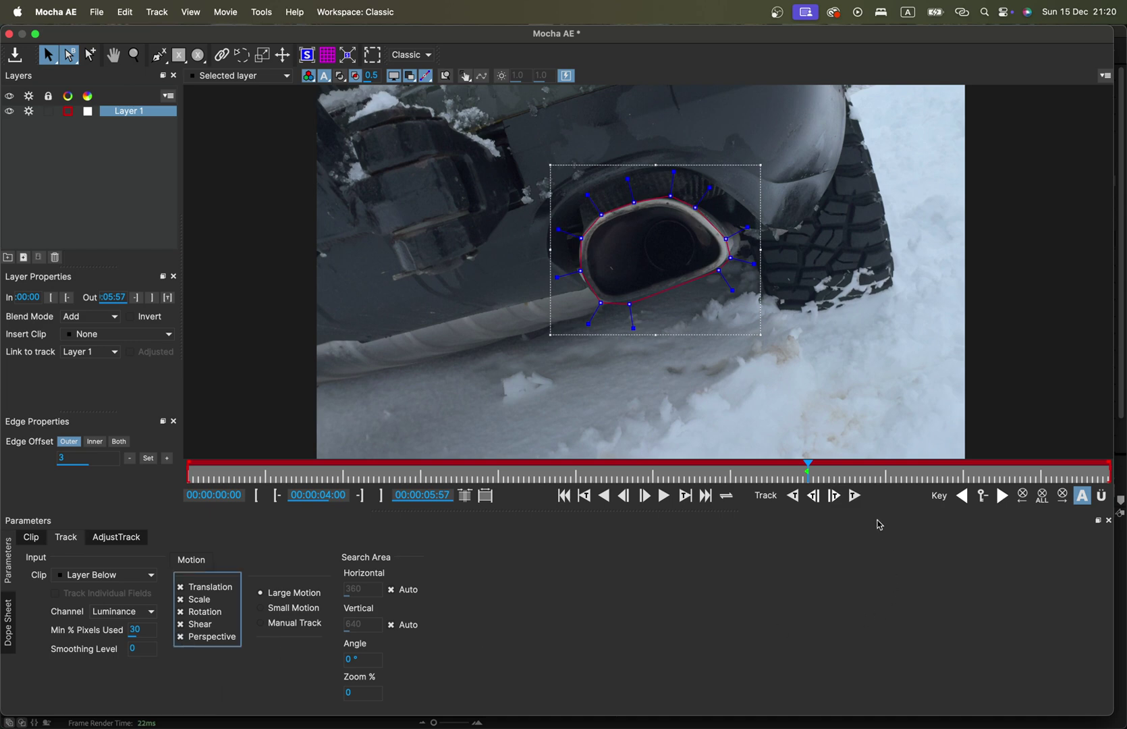
click(854, 497)
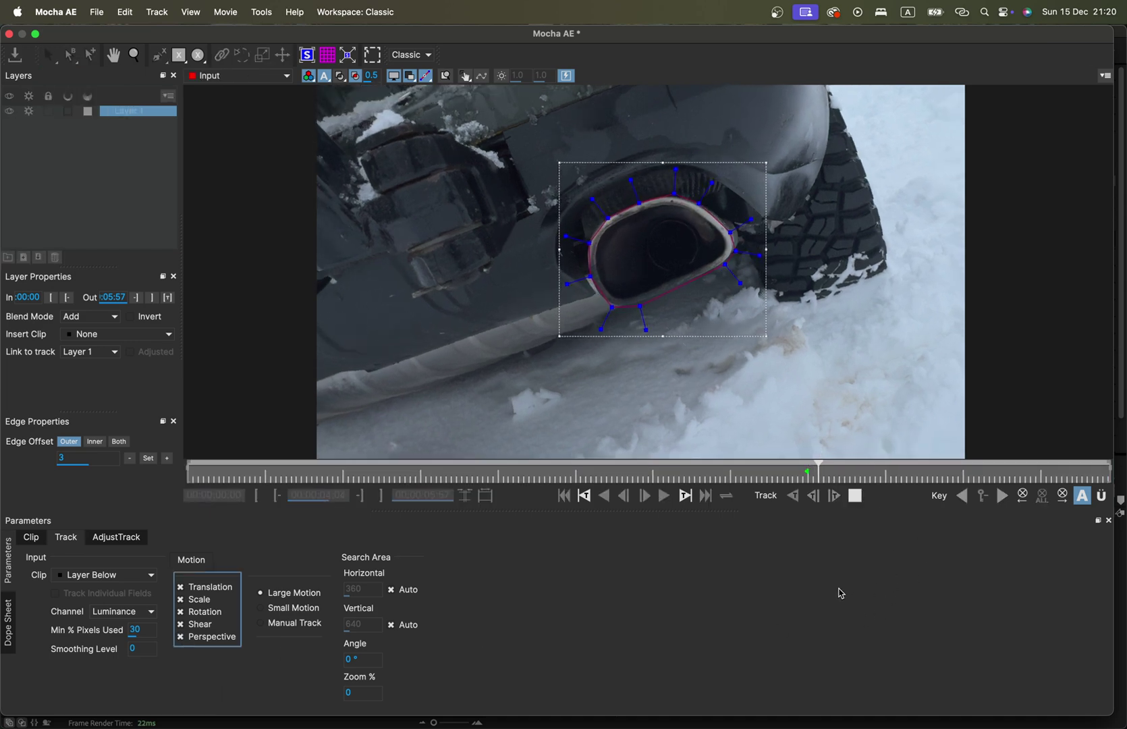
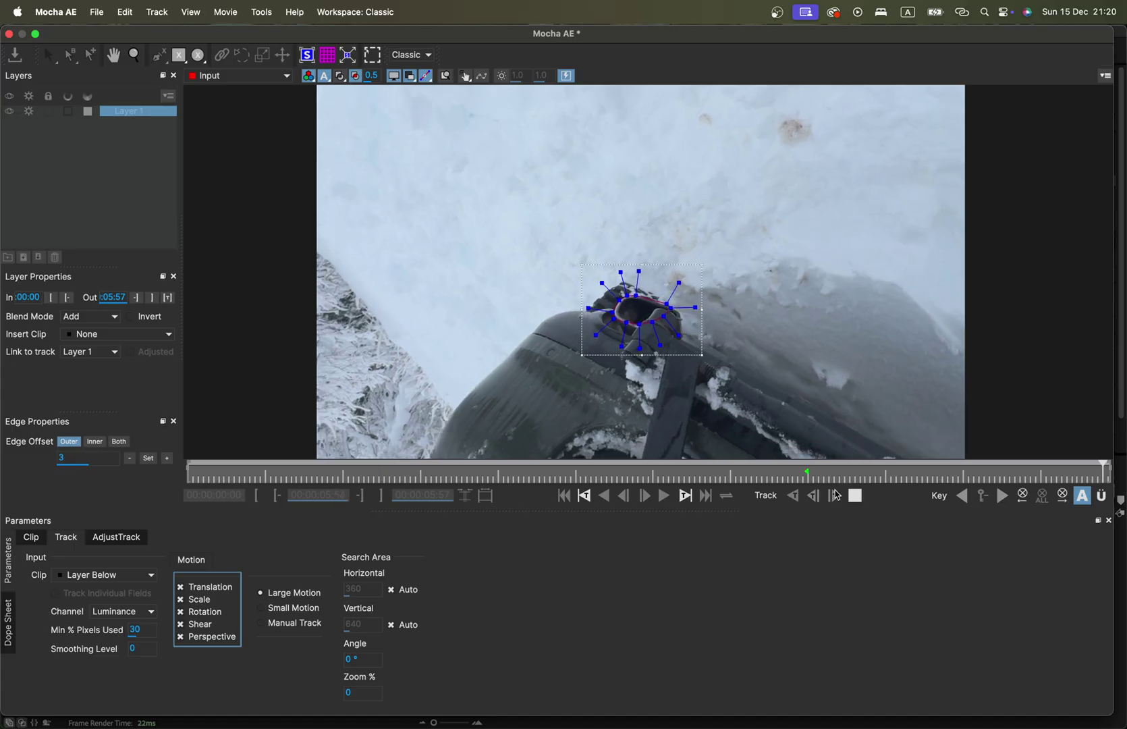
click(812, 477)
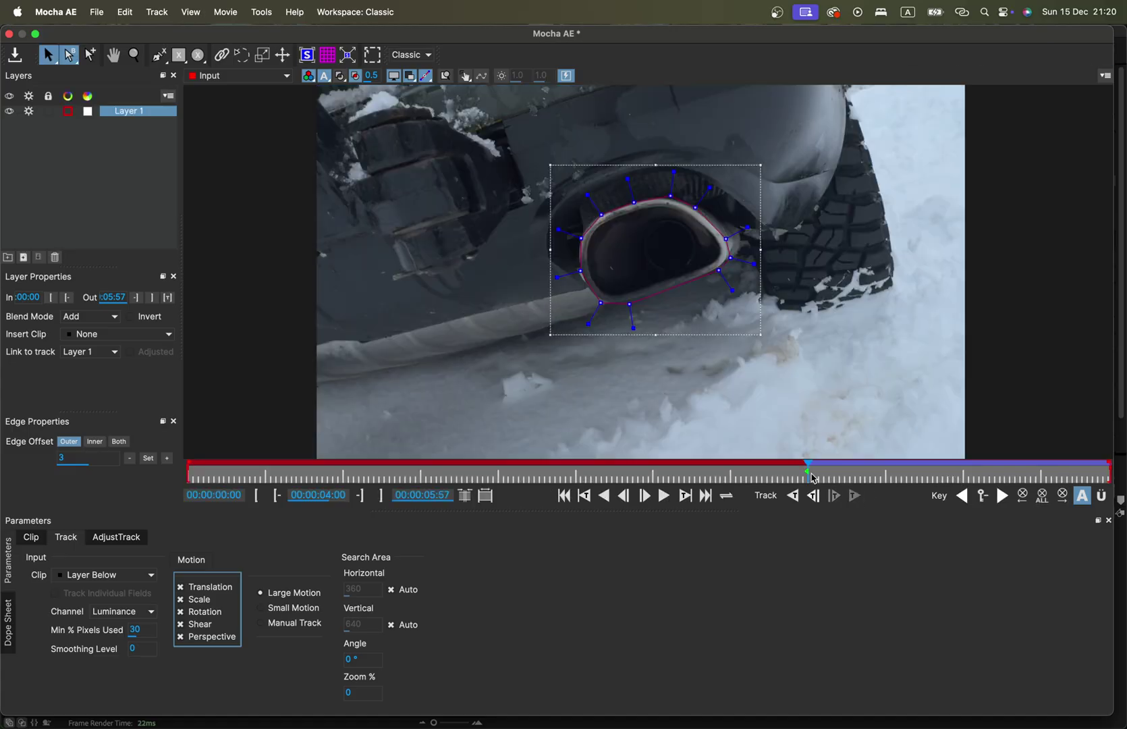
click(802, 495)
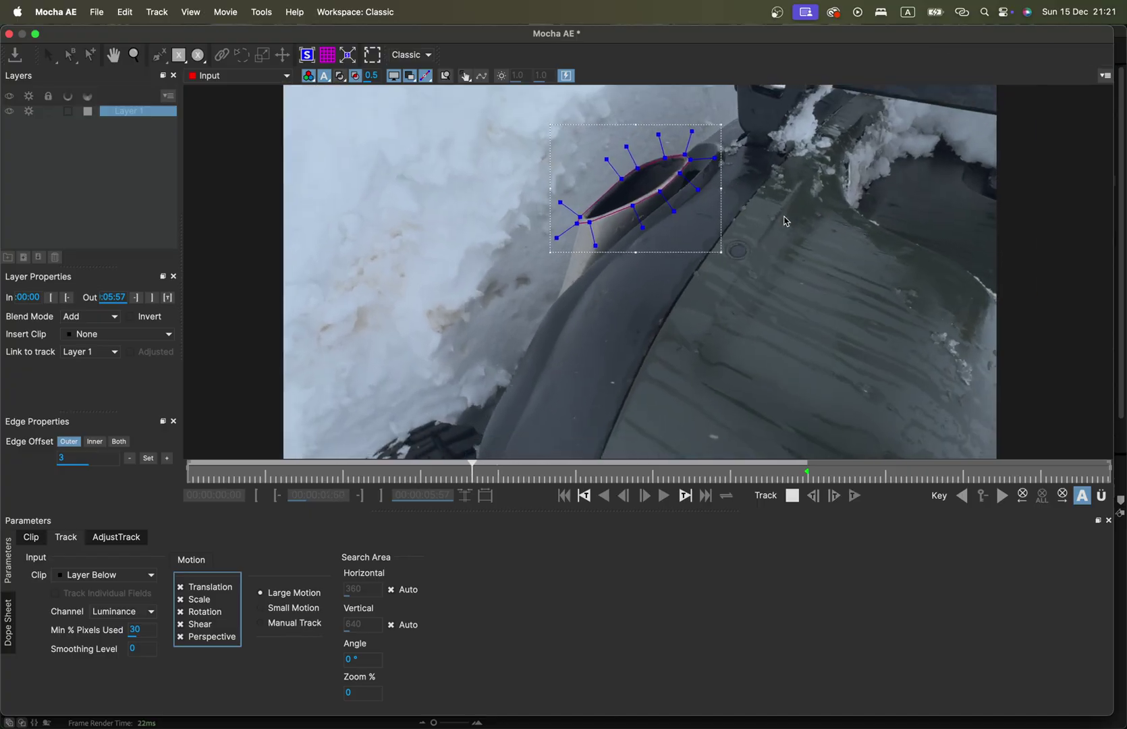
scroll(794, 228, up, 3)
key(z)
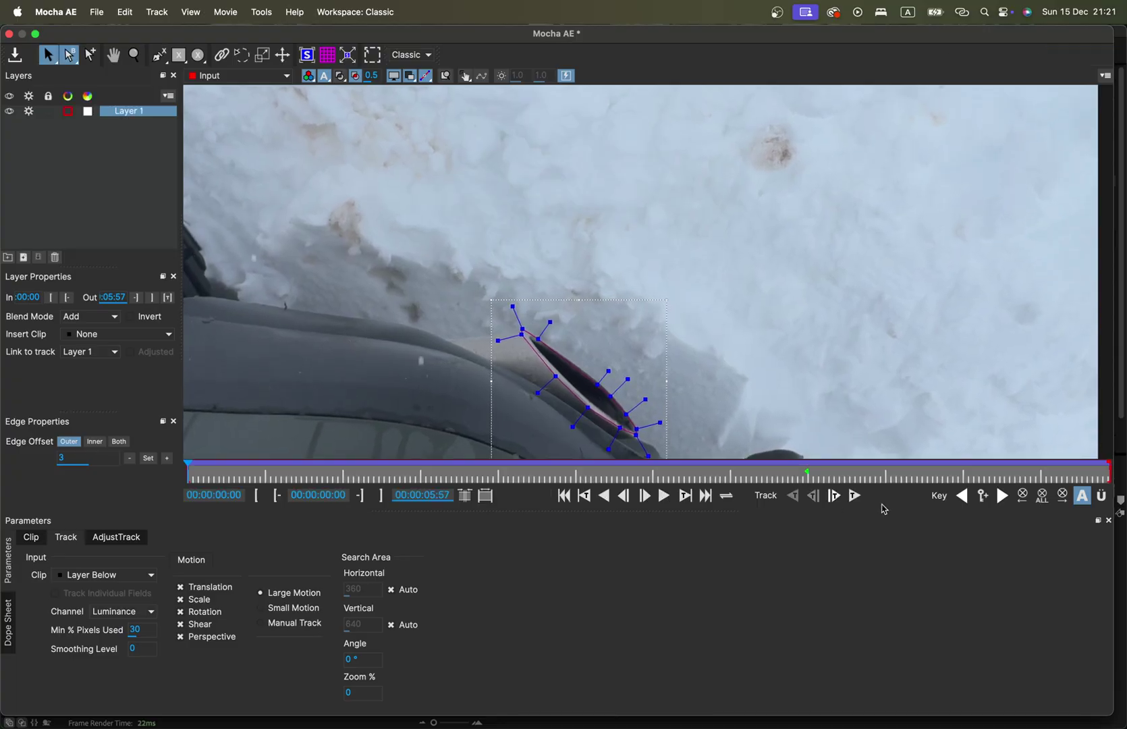
Step: Return to the keyframe at 00:00:04:00 and draw a small circular spline in the centre of the exhaust opening
click(1003, 498)
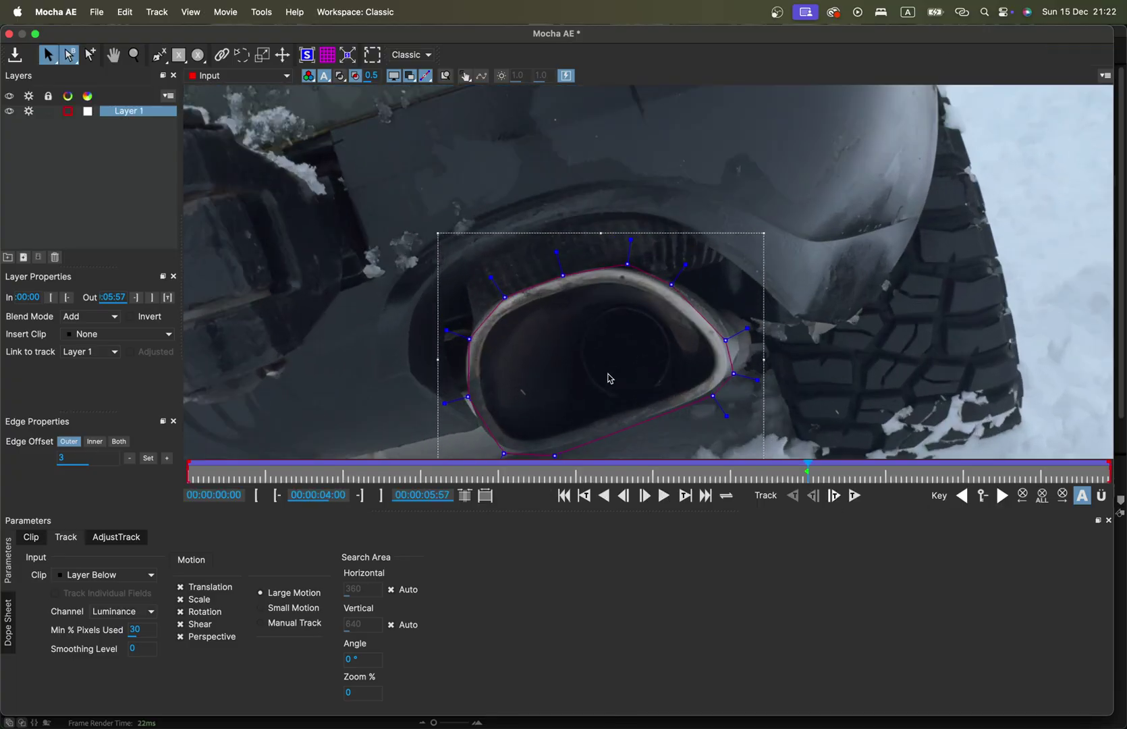
scroll(613, 244, down, 2)
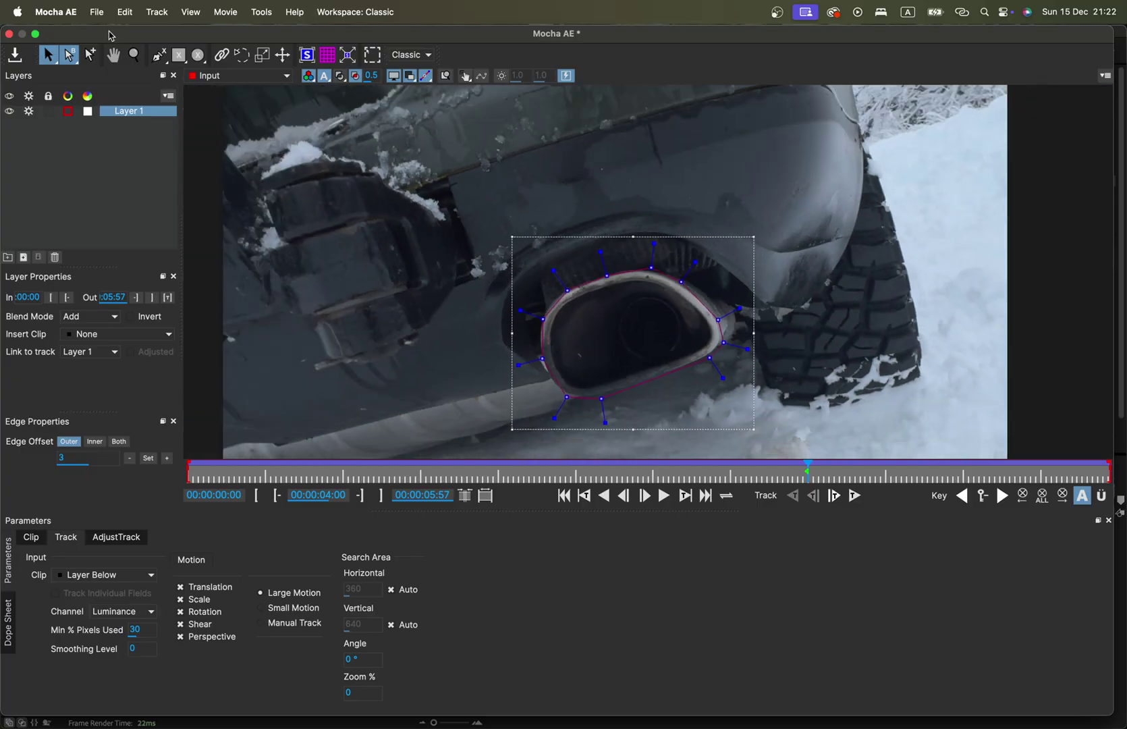
click(202, 58)
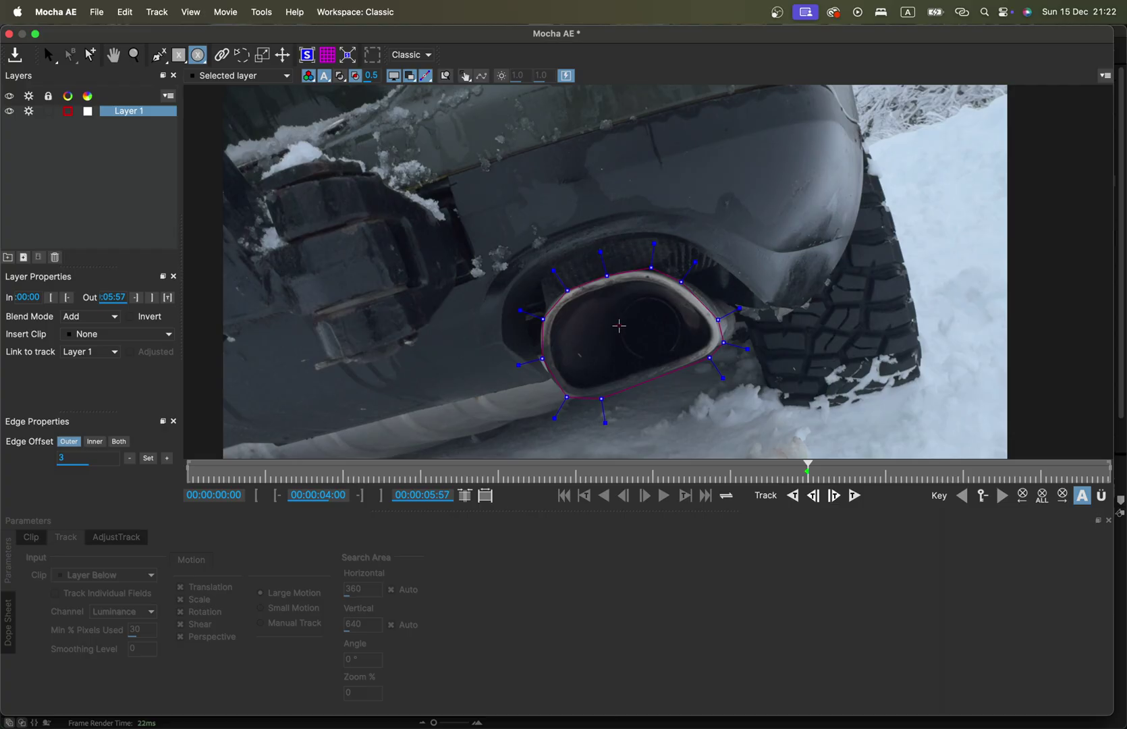
click(623, 329)
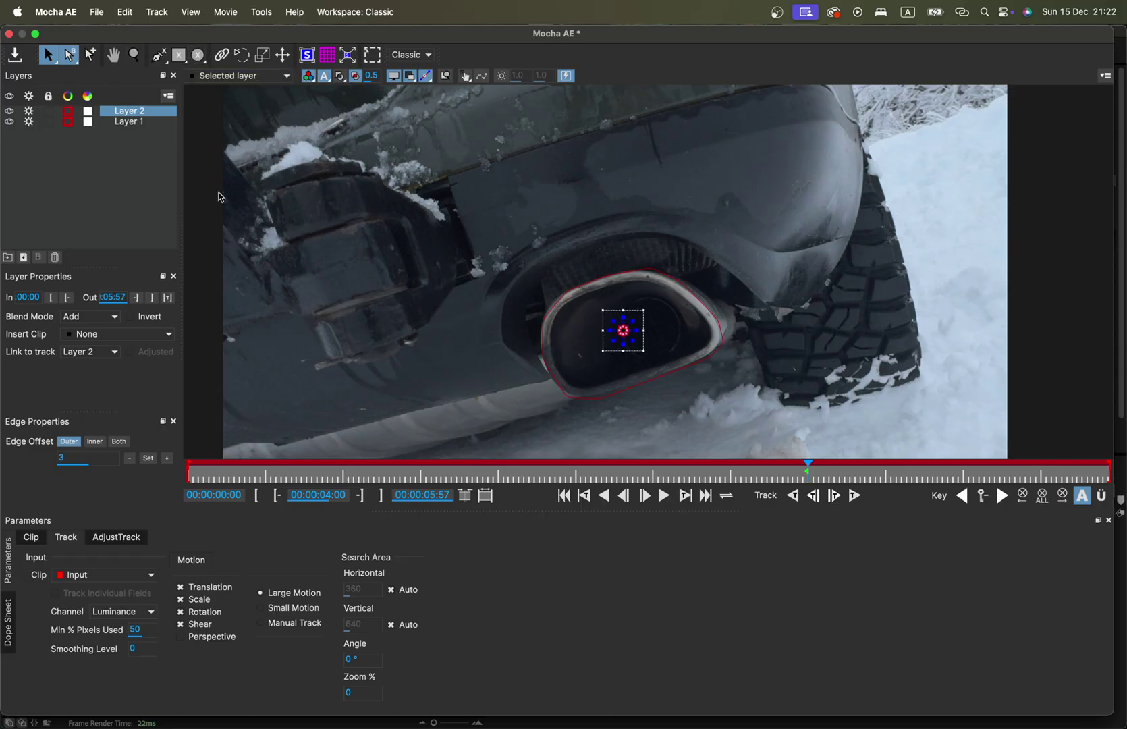
Step: Turn off tracking for Layer 1 and rename the small circle's layer as Tracking Layer
click(30, 124)
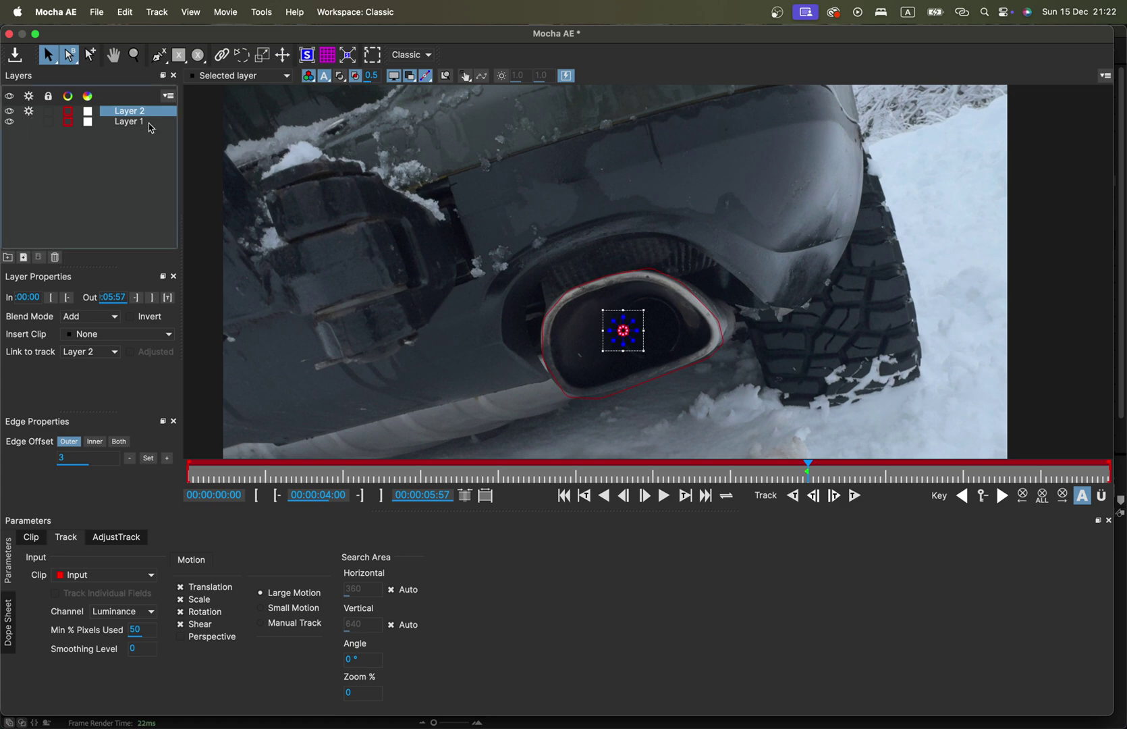
double_click(149, 113)
text(T)
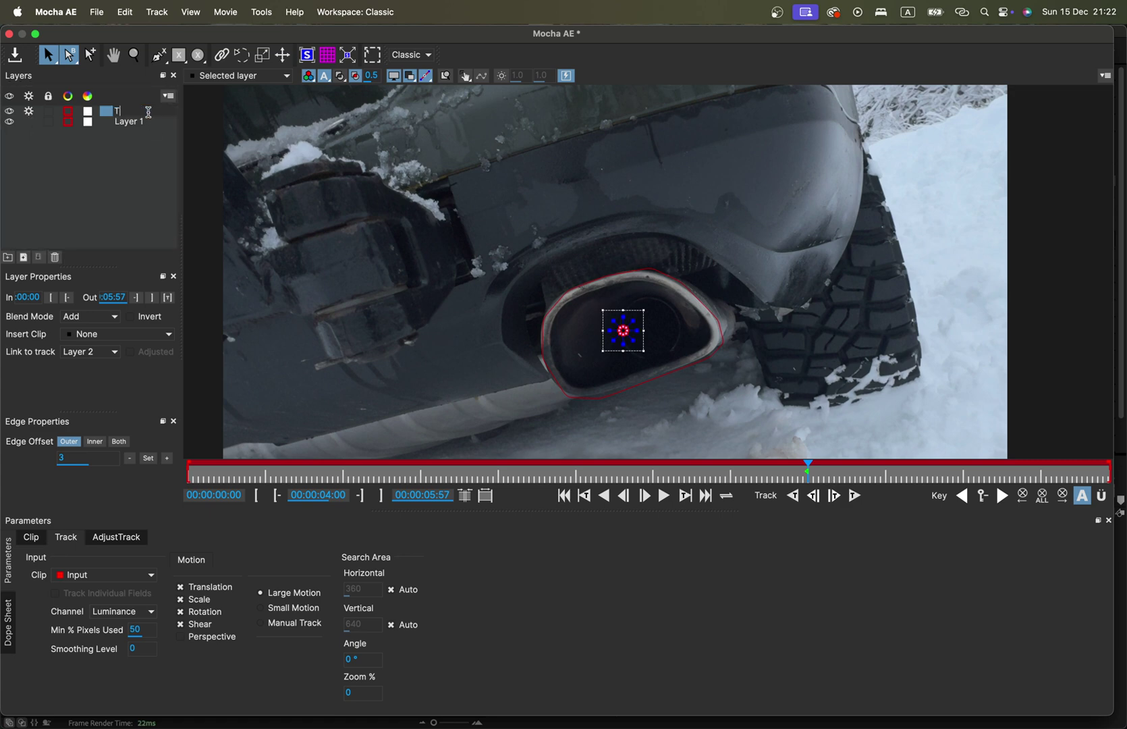
text(racking Layer)
key(Return)
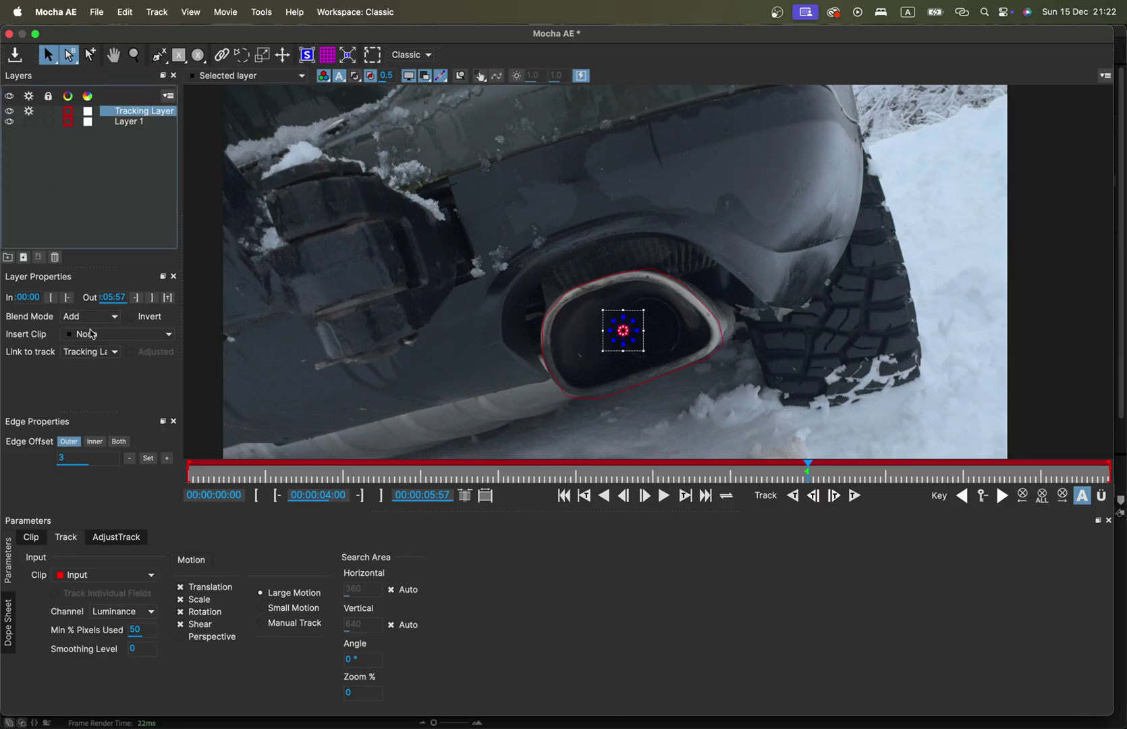
Step: Link Tracking Layer to the track of Layer 1 and hide Layer 1
click(94, 354)
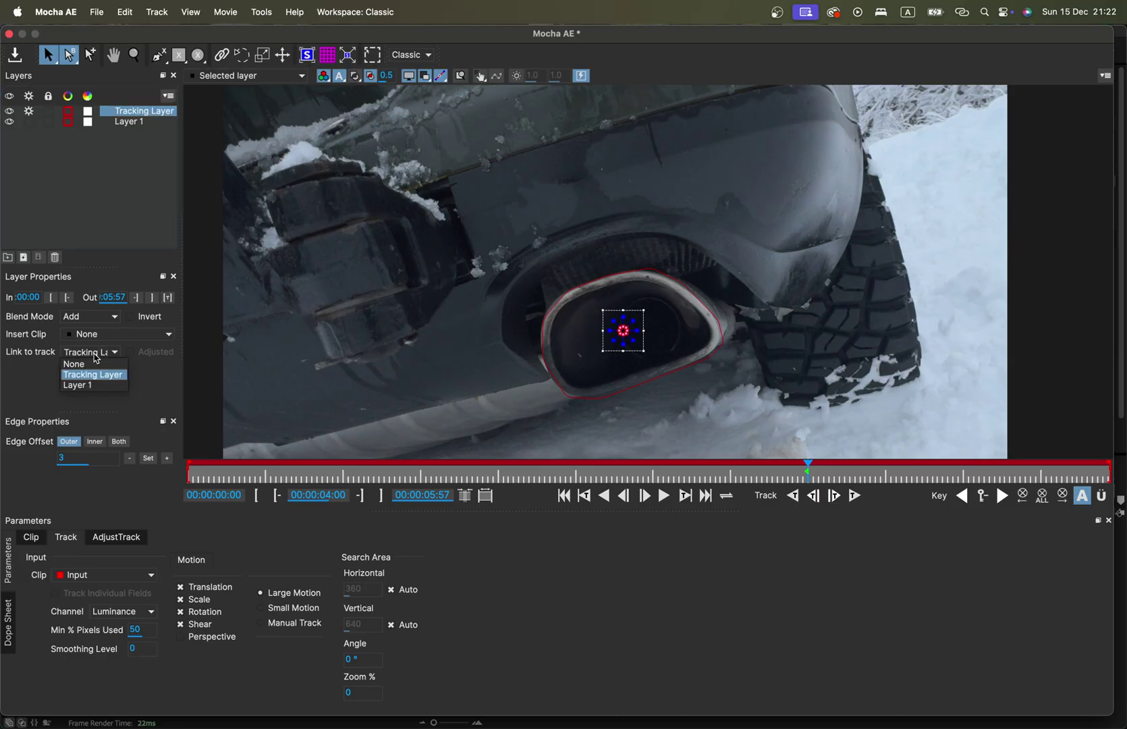
click(97, 386)
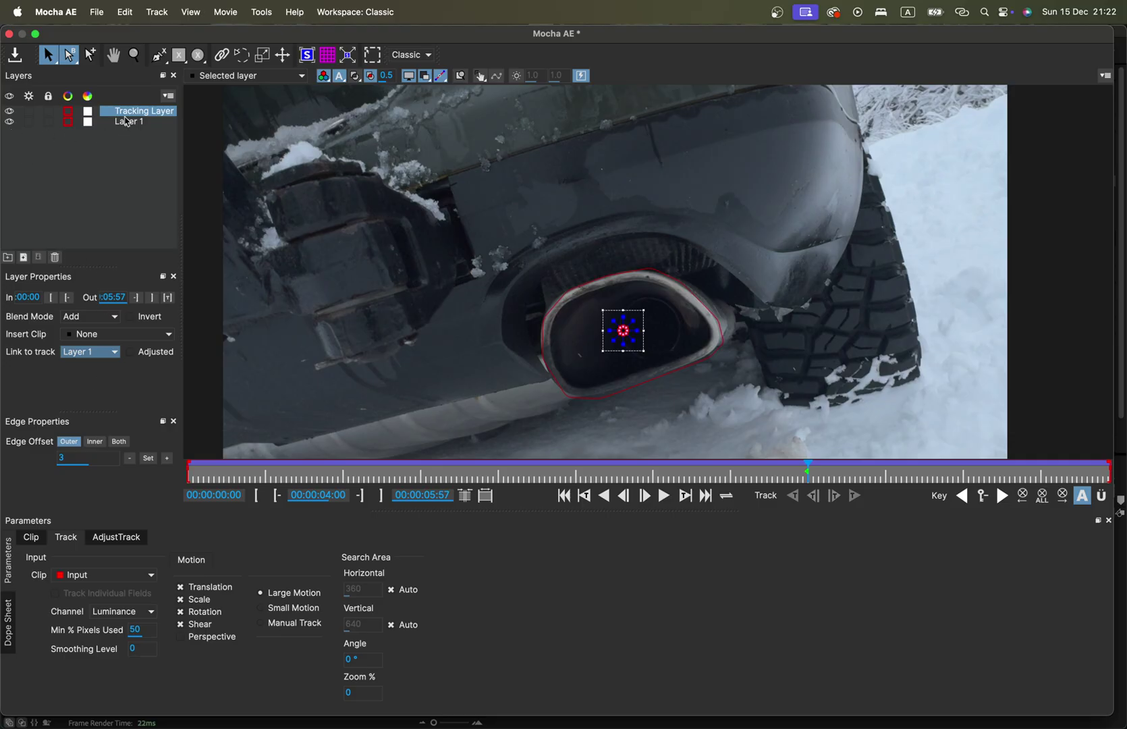
click(114, 171)
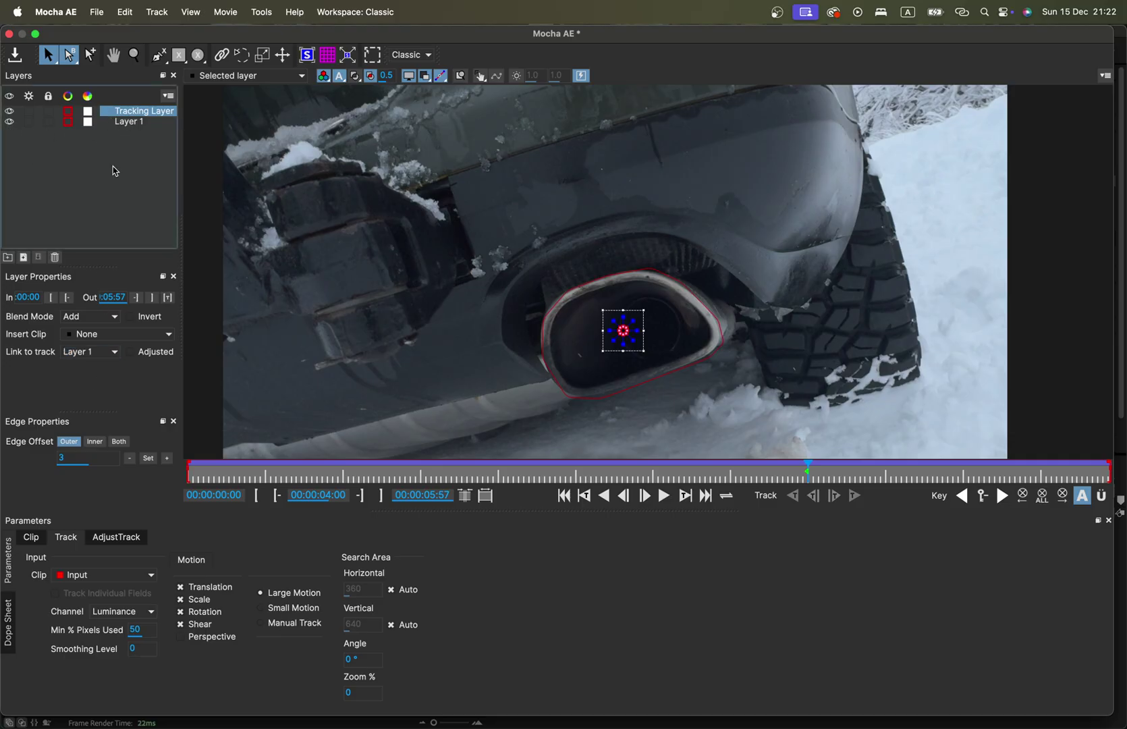
click(115, 170)
click(9, 121)
click(148, 112)
Step: Check the circle's motion along the timeline, save the Mocha project and return to After Effects
click(798, 481)
drag(780, 479, 699, 478)
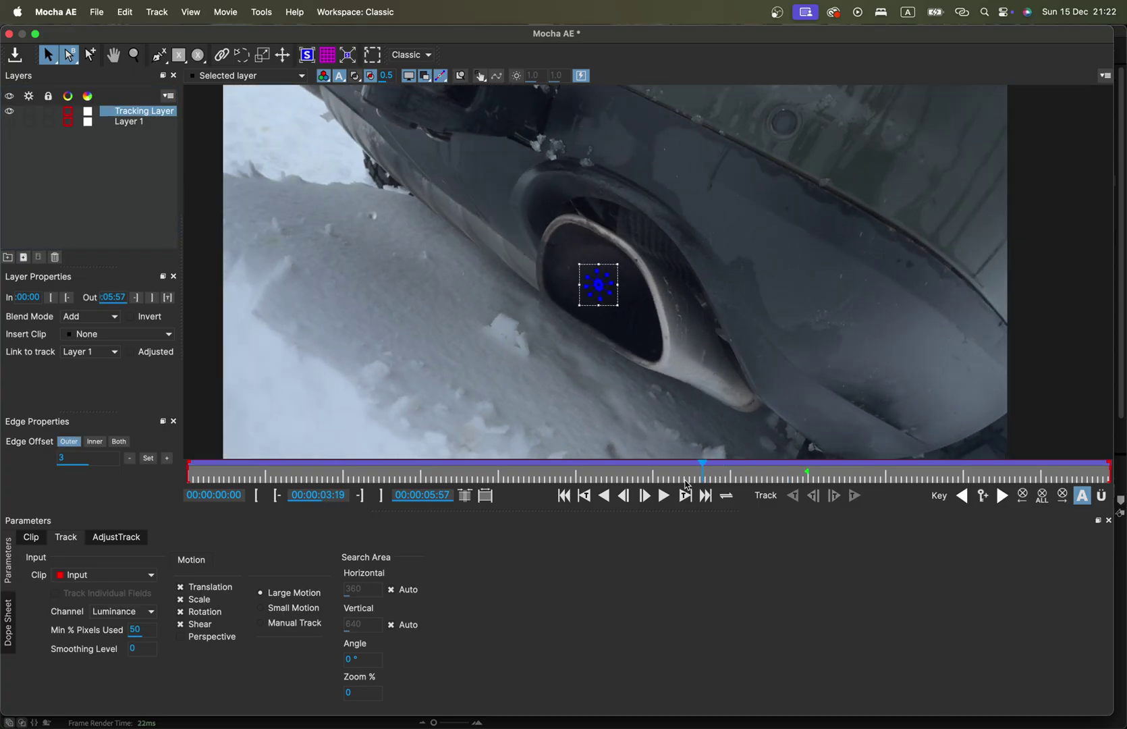
drag(663, 470, 1111, 472)
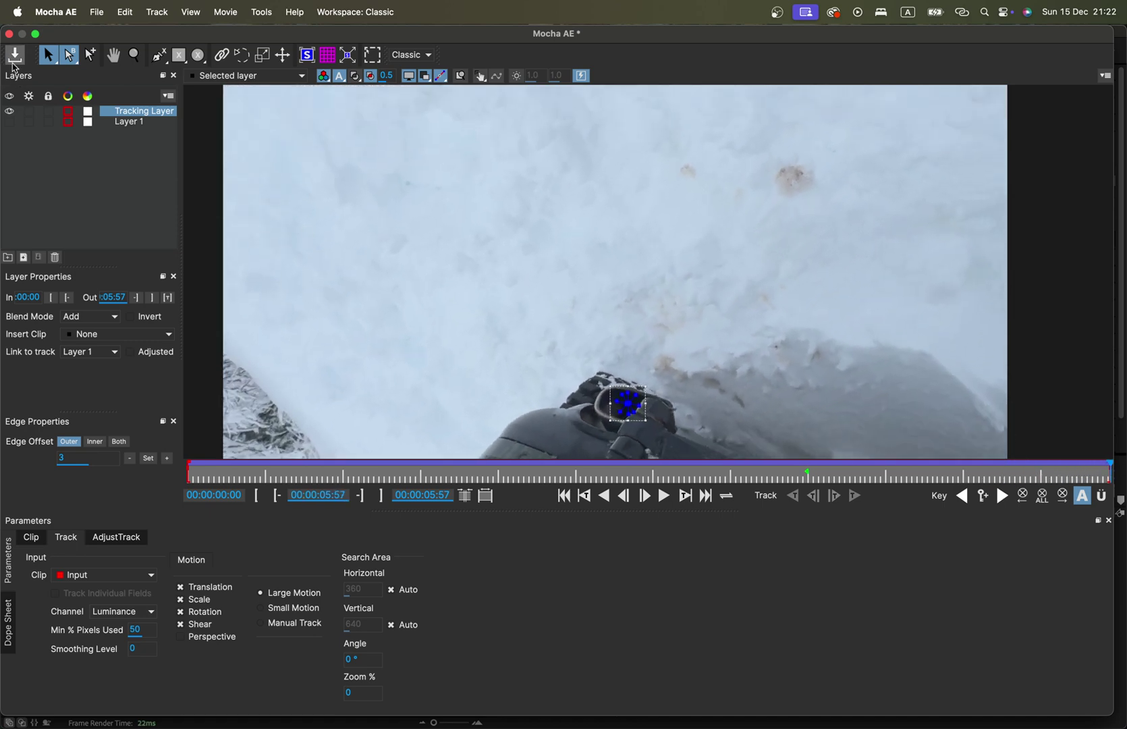
click(16, 54)
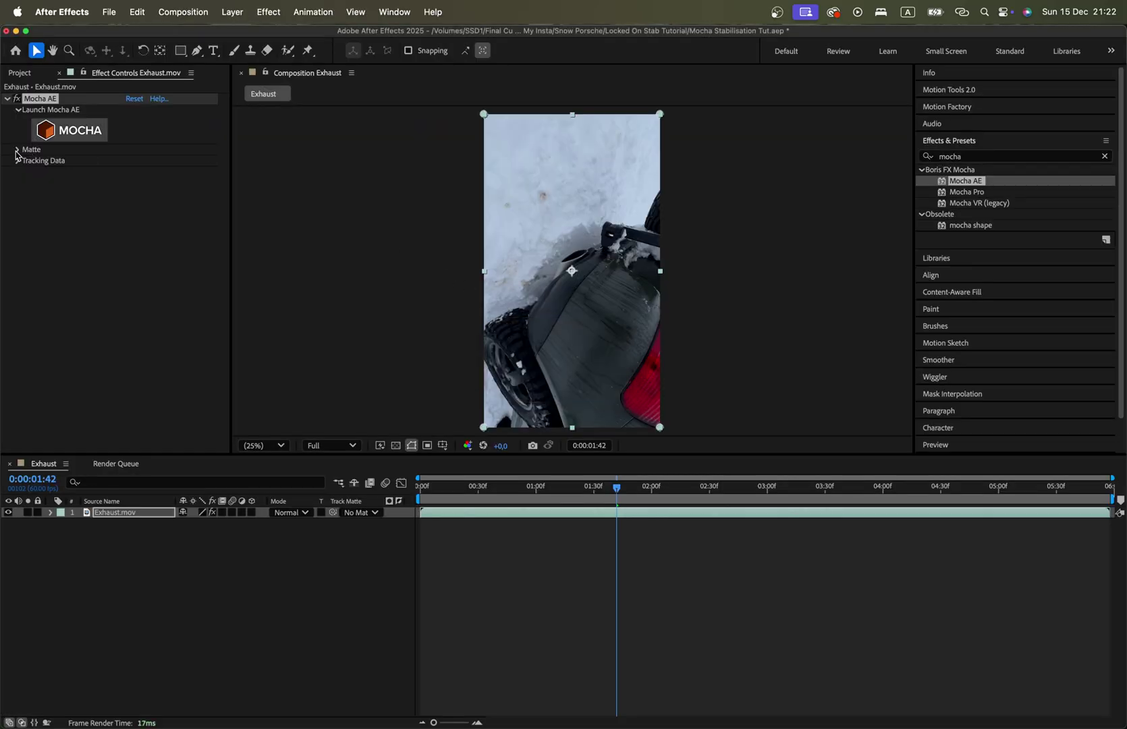
Step: Keep only Tracking Layer visible in the Mocha matte and create After Effects masks from it on Exhaust.mov
click(17, 150)
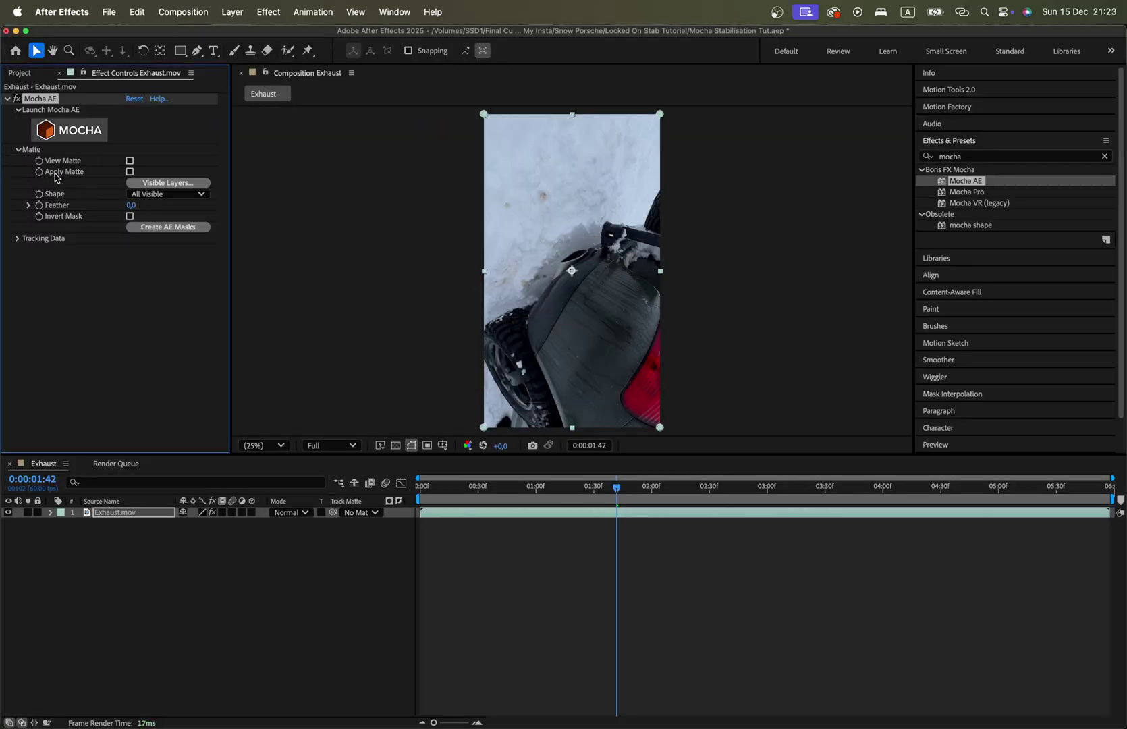
click(168, 183)
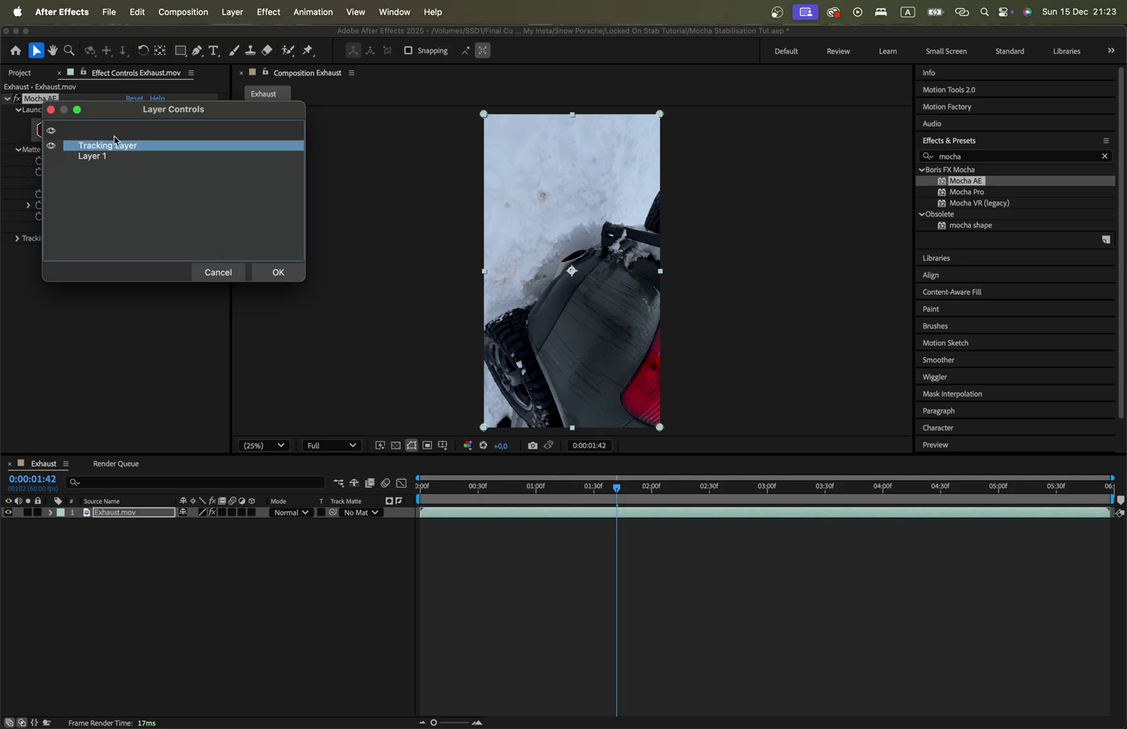
click(278, 274)
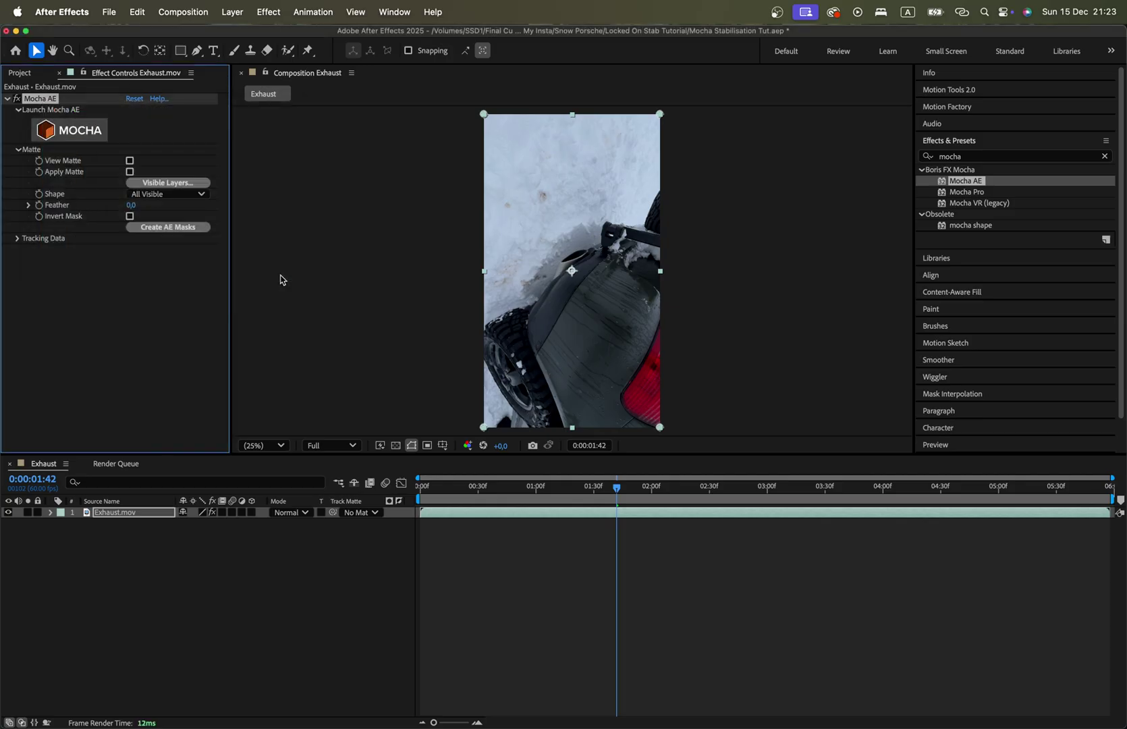
click(175, 229)
click(566, 567)
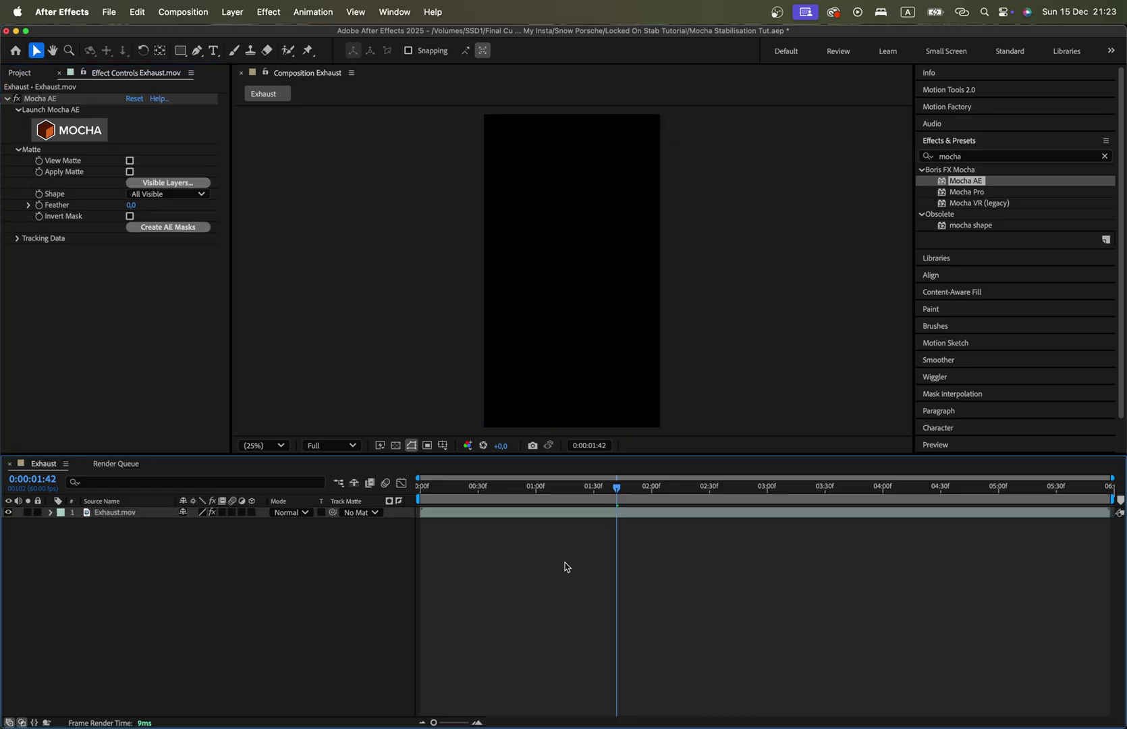
Step: Turn on the transparency grid and inspect the small masked area of the exhaust in the composition
click(395, 446)
scroll(602, 302, up, 8)
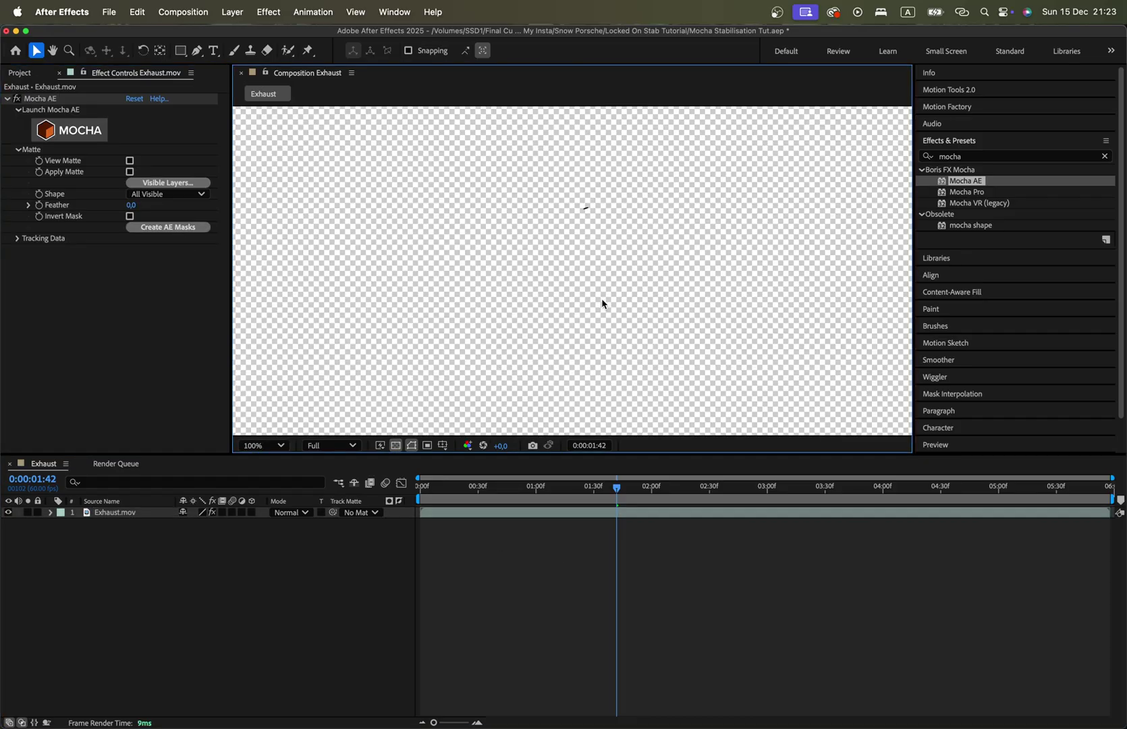
scroll(658, 353, up, 3)
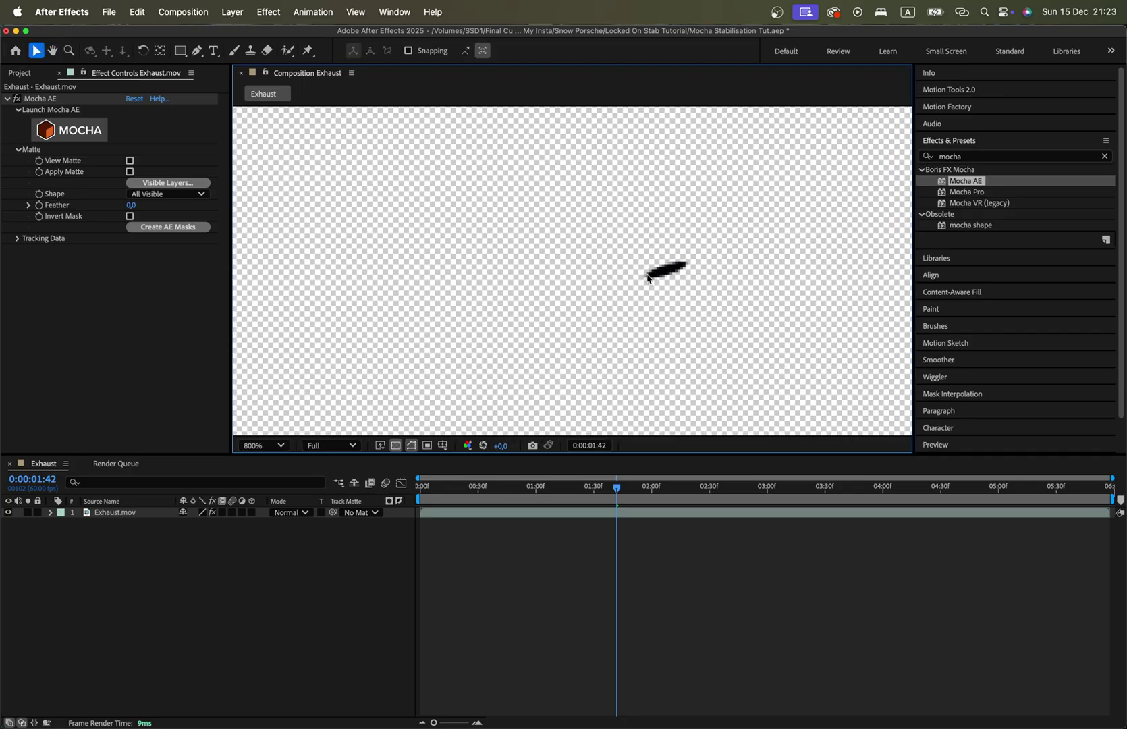
key(shift+slash)
Step: Pre-compose Exhaust.mov as "Exhaust for Mocha", moving all attributes into the new composition
click(605, 517)
key(super+shift+c)
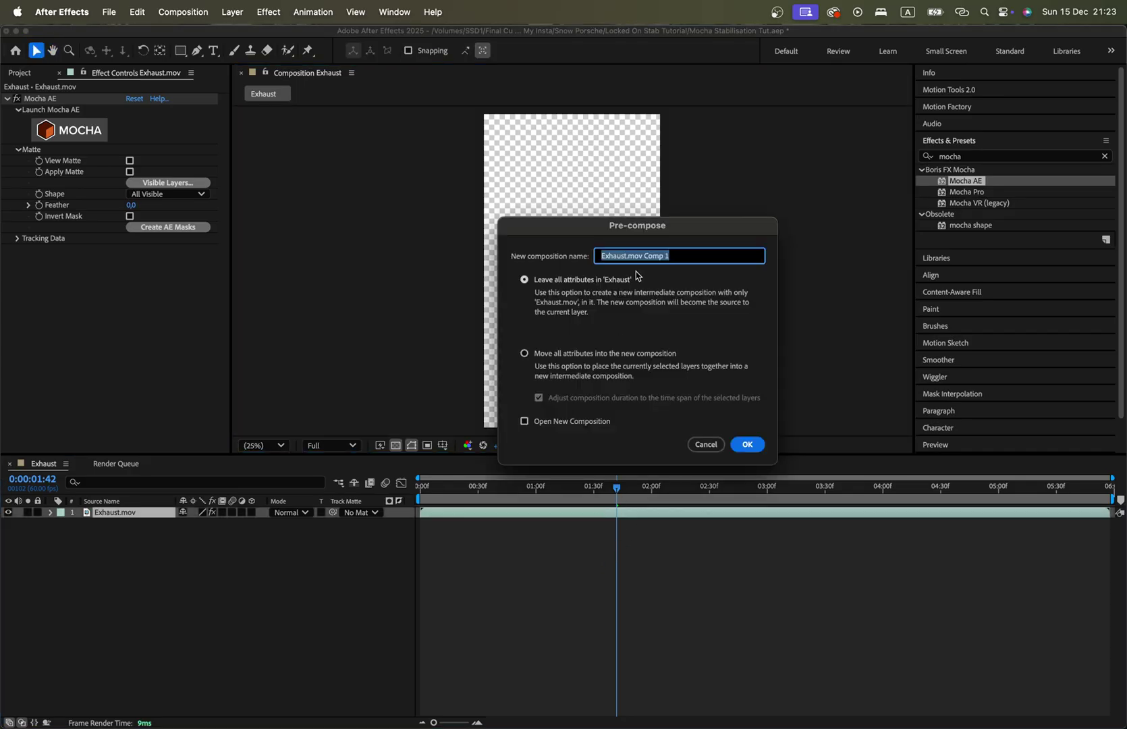
click(578, 356)
click(715, 257)
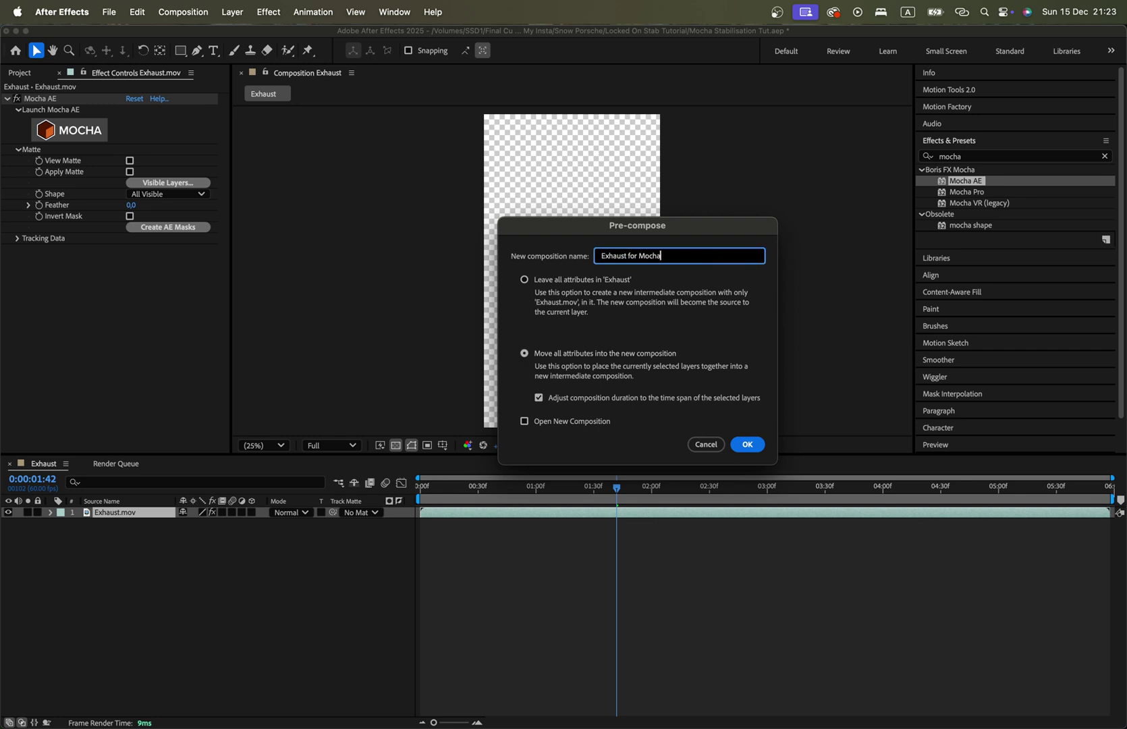
text(Exhaust for Mocha)
key(Return)
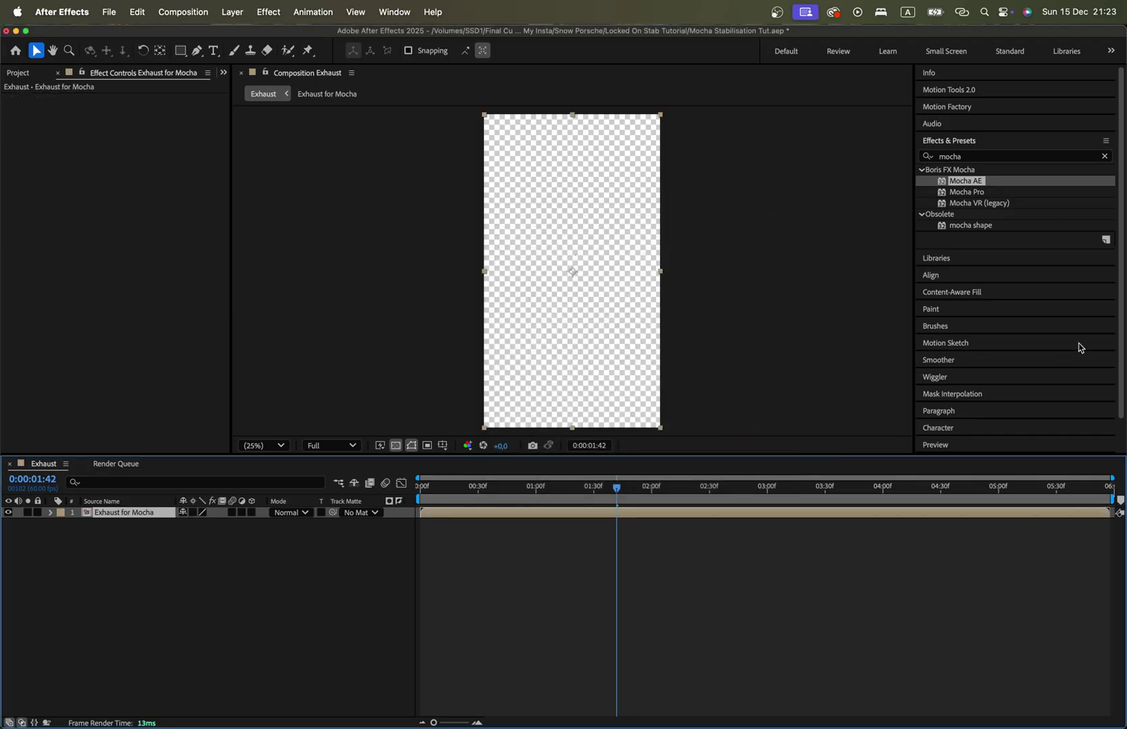
Step: Start Stabilize Motion from the Tracker on the Exhaust for Mocha layer
drag(1122, 398, 1122, 430)
click(944, 445)
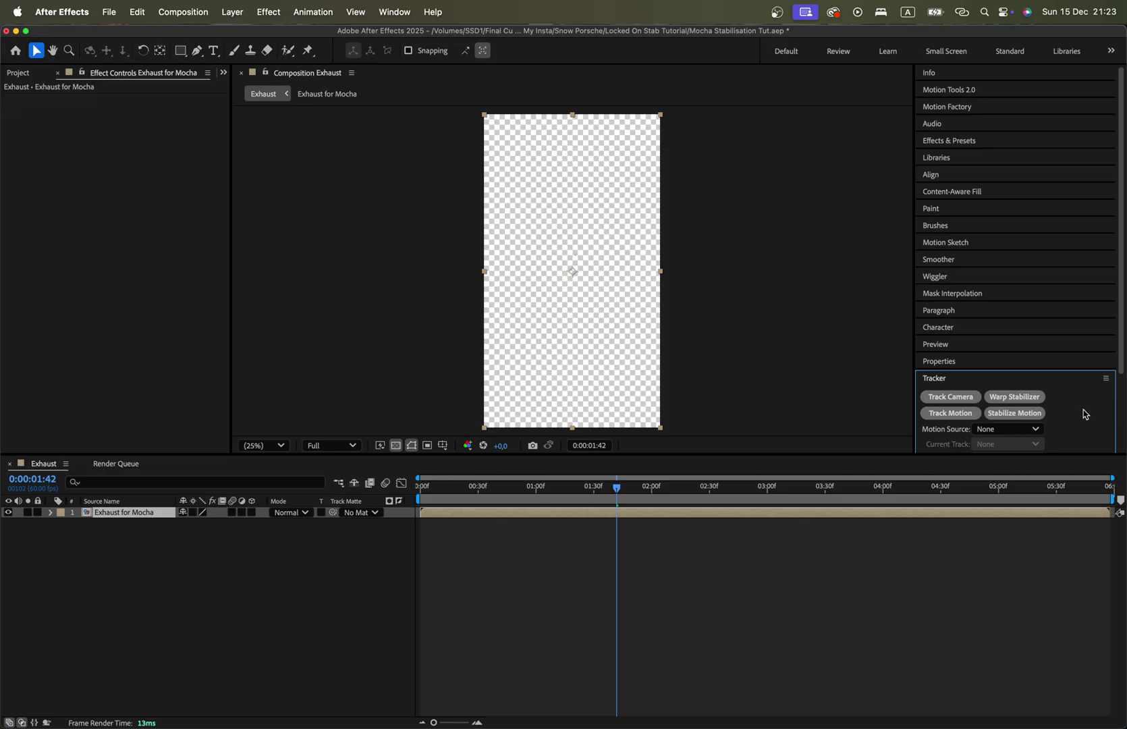
click(1030, 414)
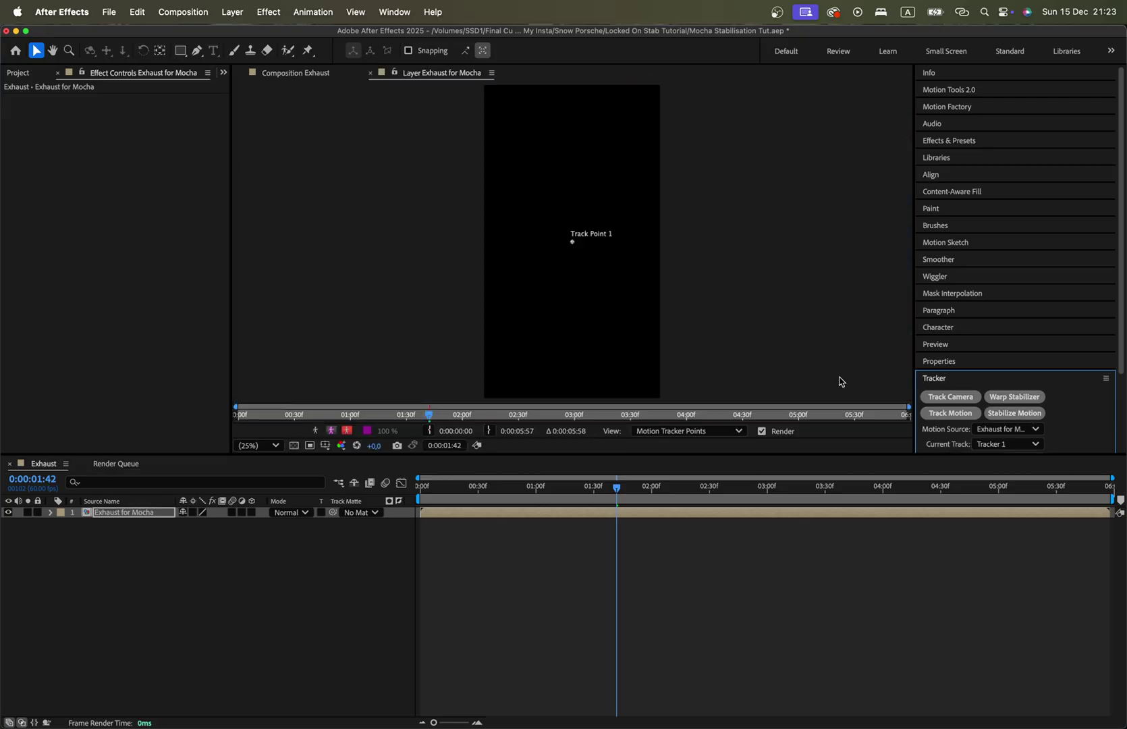
Step: Set the Exhaust composition's background colour to red
key(super+k)
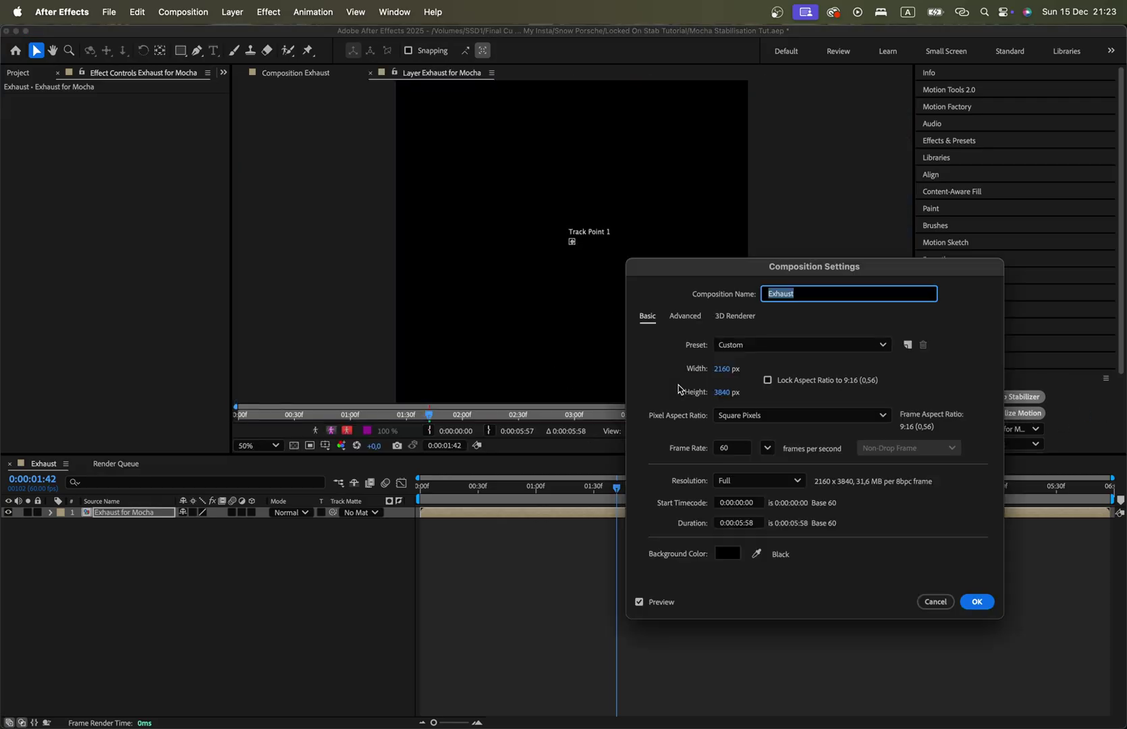
click(731, 558)
drag(145, 375, 195, 320)
click(303, 326)
key(Return)
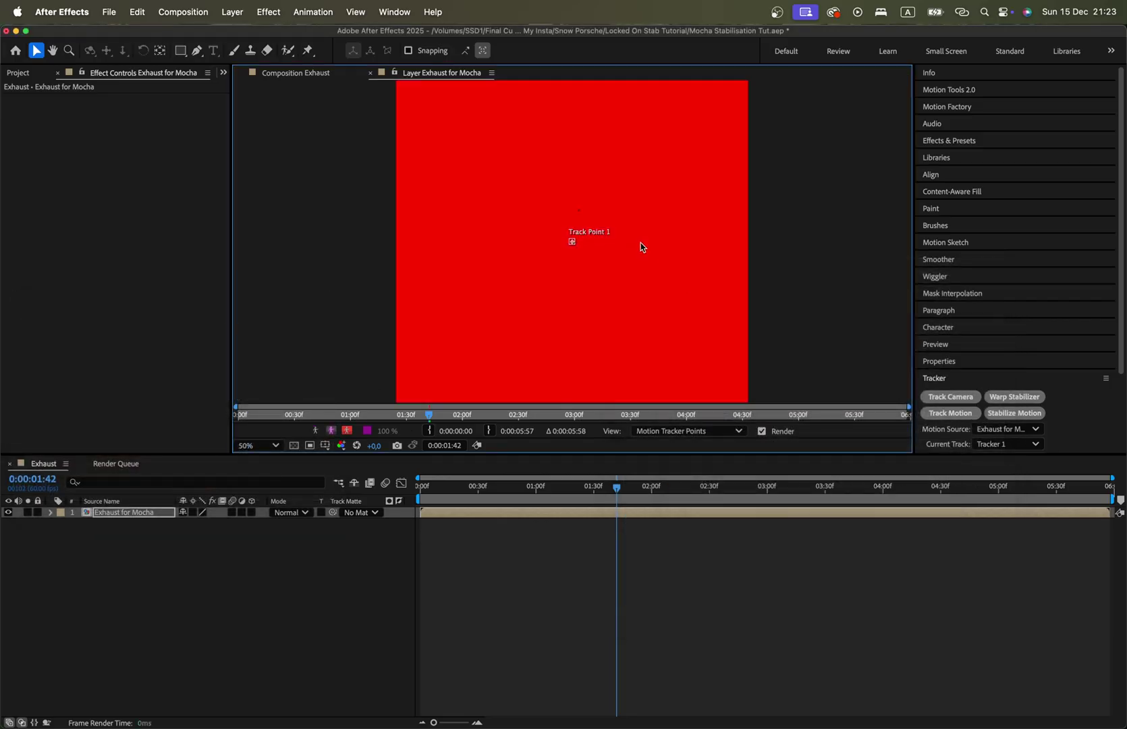
Step: Move Track Point 1 onto the dark exhaust spot and fit its feature and search regions closely around it
drag(579, 239, 621, 161)
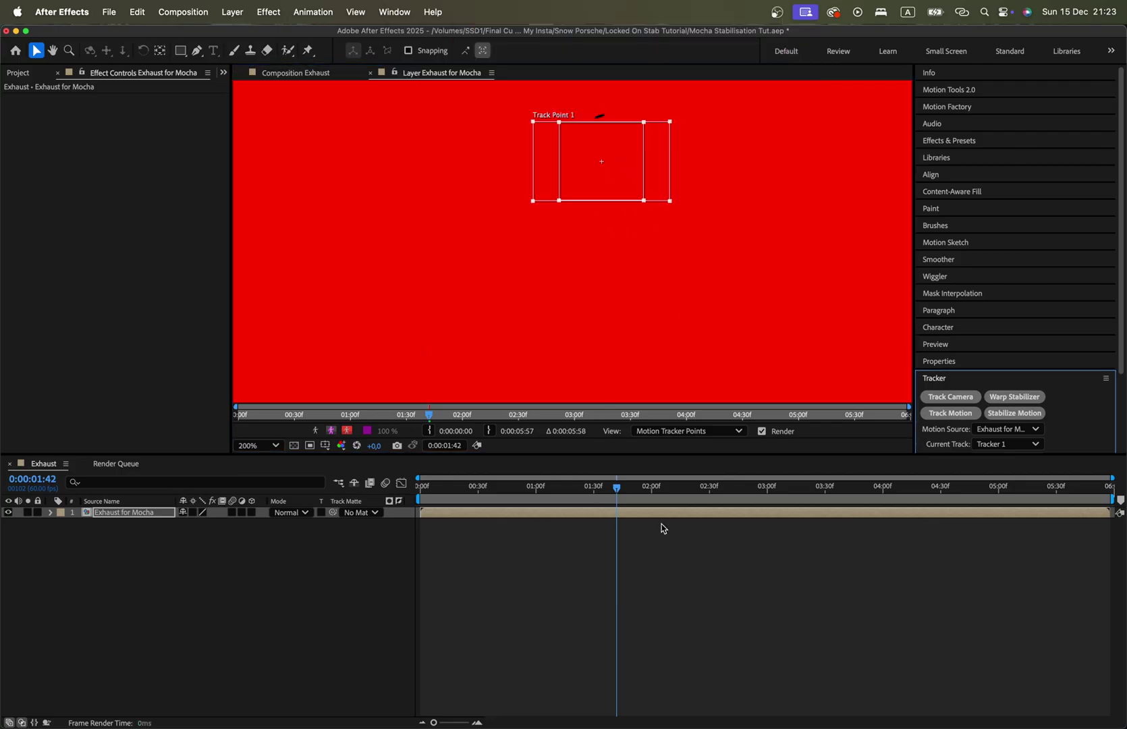
key(cmd+z)
drag(616, 261, 643, 214)
drag(642, 276, 600, 274)
scroll(608, 244, up, 3)
scroll(605, 269, down, 2)
drag(703, 325, 603, 275)
Step: Start the backward analysis and set the motion tracker options to Stop Tracking if confidence is below 90%
drag(1122, 363, 1122, 439)
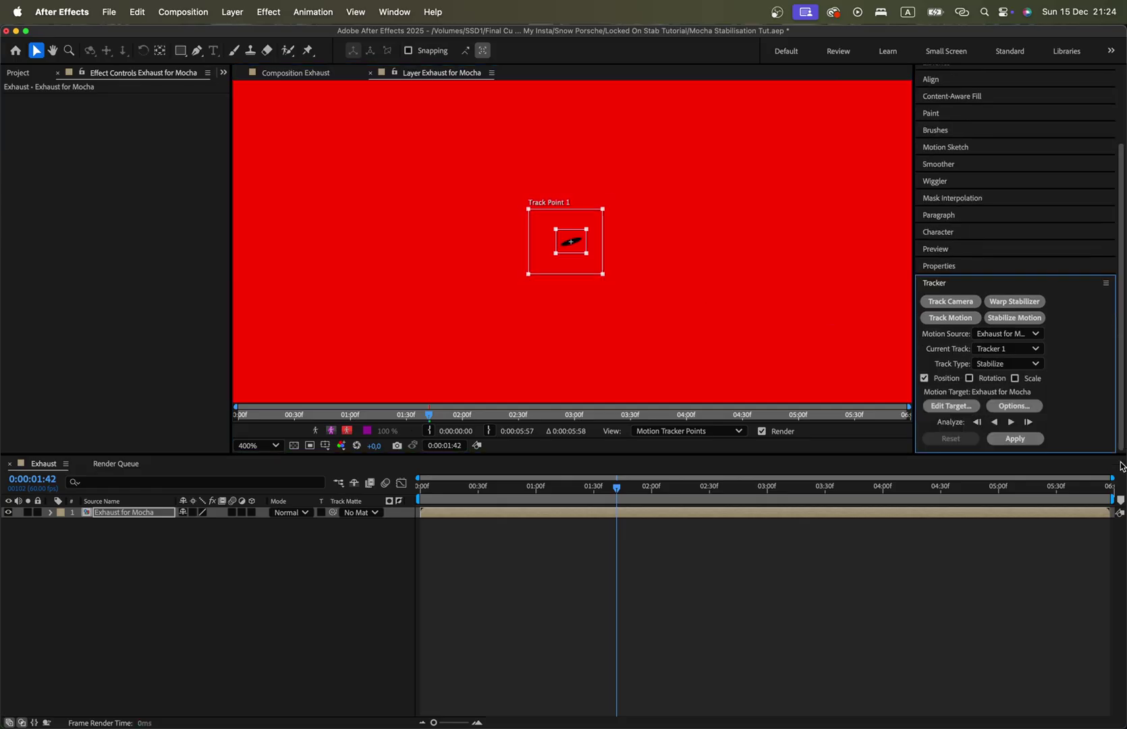
click(994, 423)
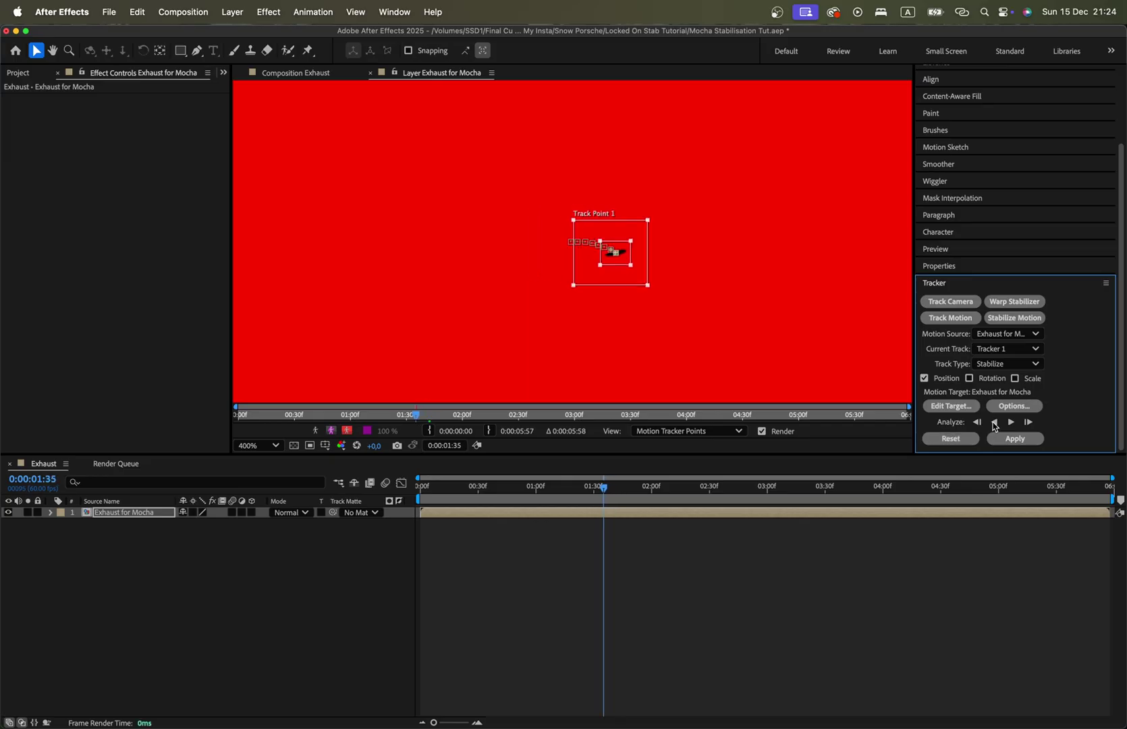
click(1014, 406)
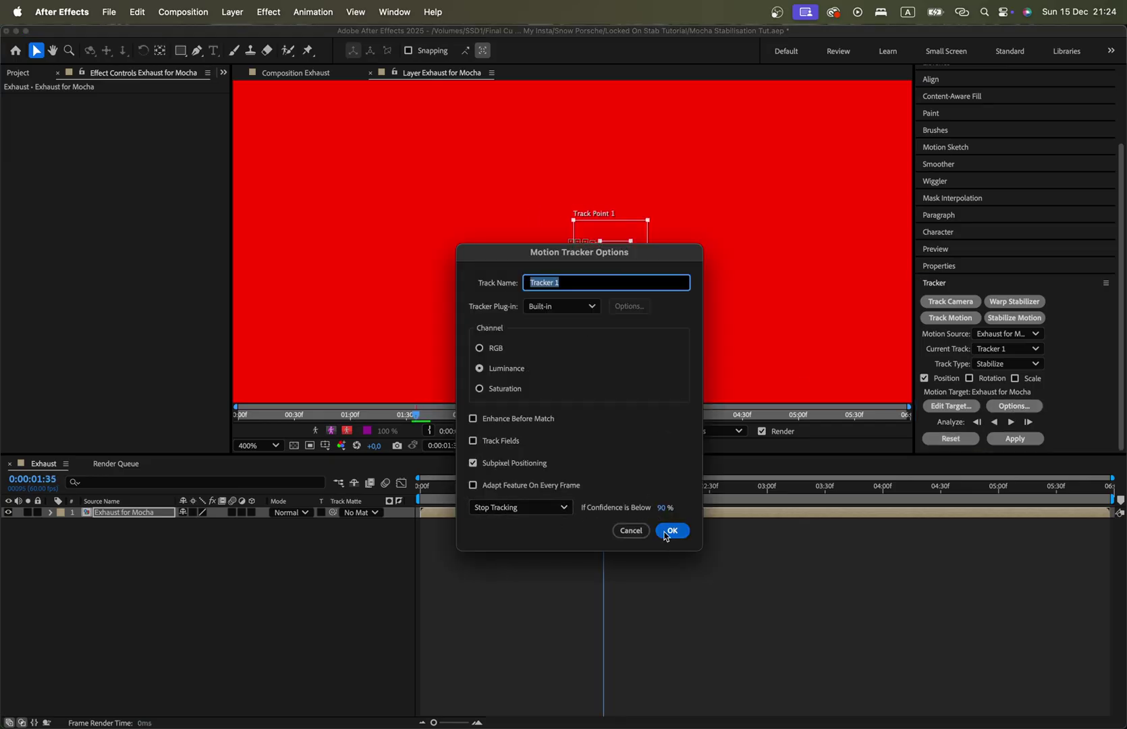
click(517, 508)
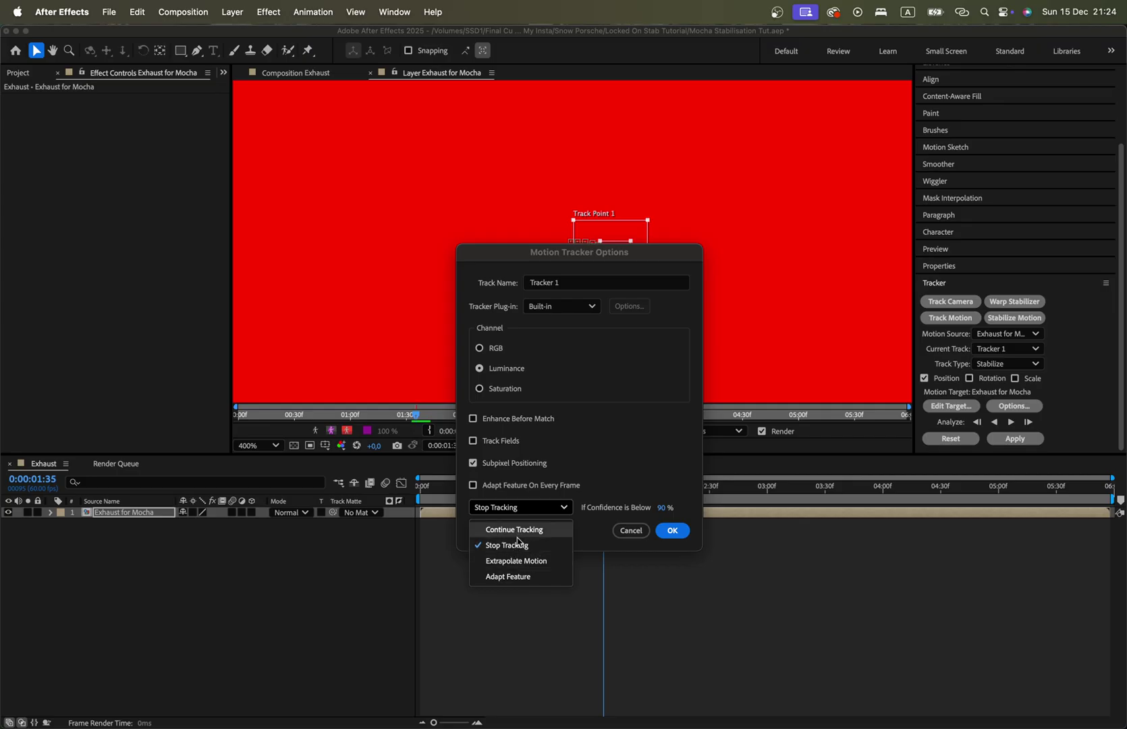
click(522, 544)
click(670, 532)
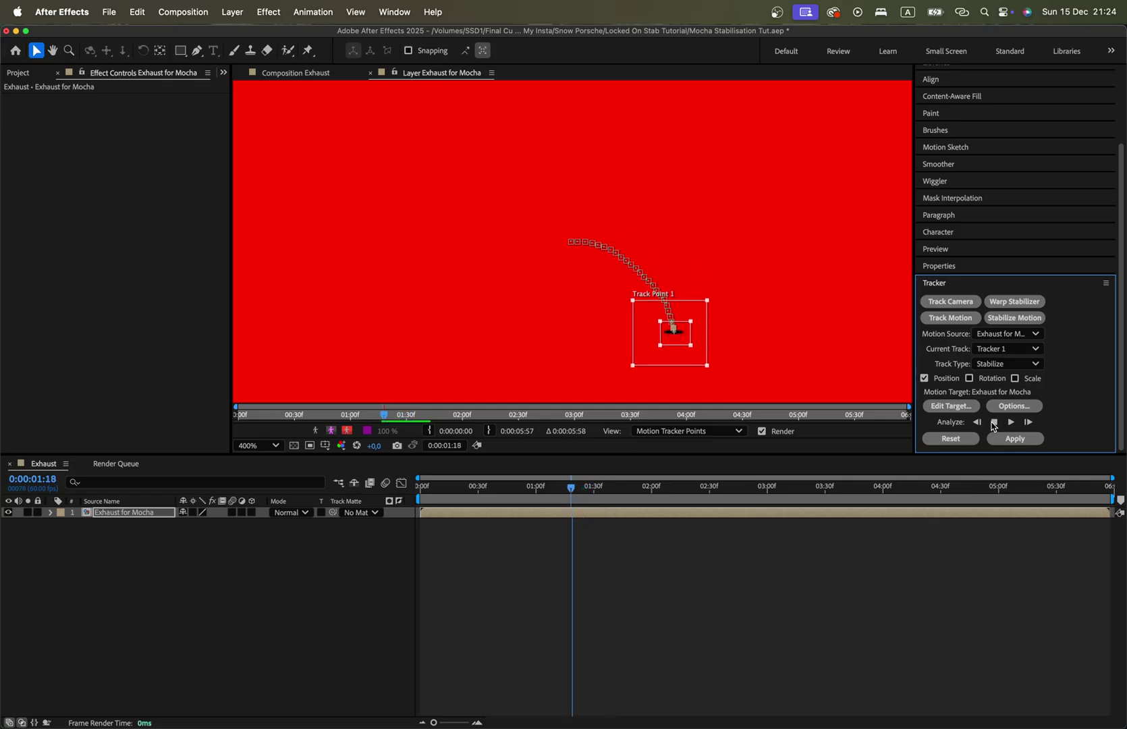
Step: Continue analysing the exhaust track backward to the start of the clip
drag(775, 307, 694, 198)
click(994, 423)
drag(764, 323, 758, 179)
click(996, 423)
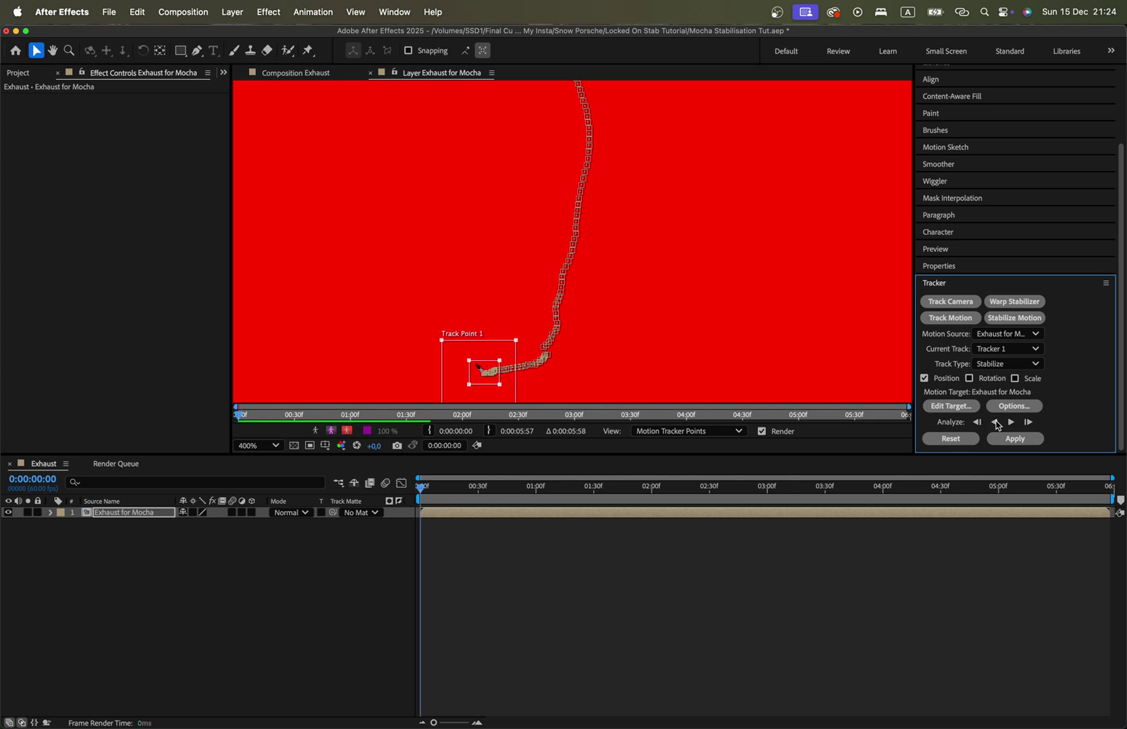
Step: Return to the last tracked keyframe at 0:00:01:42 and analyse the exhaust track forward to 0:00:02:14
click(621, 493)
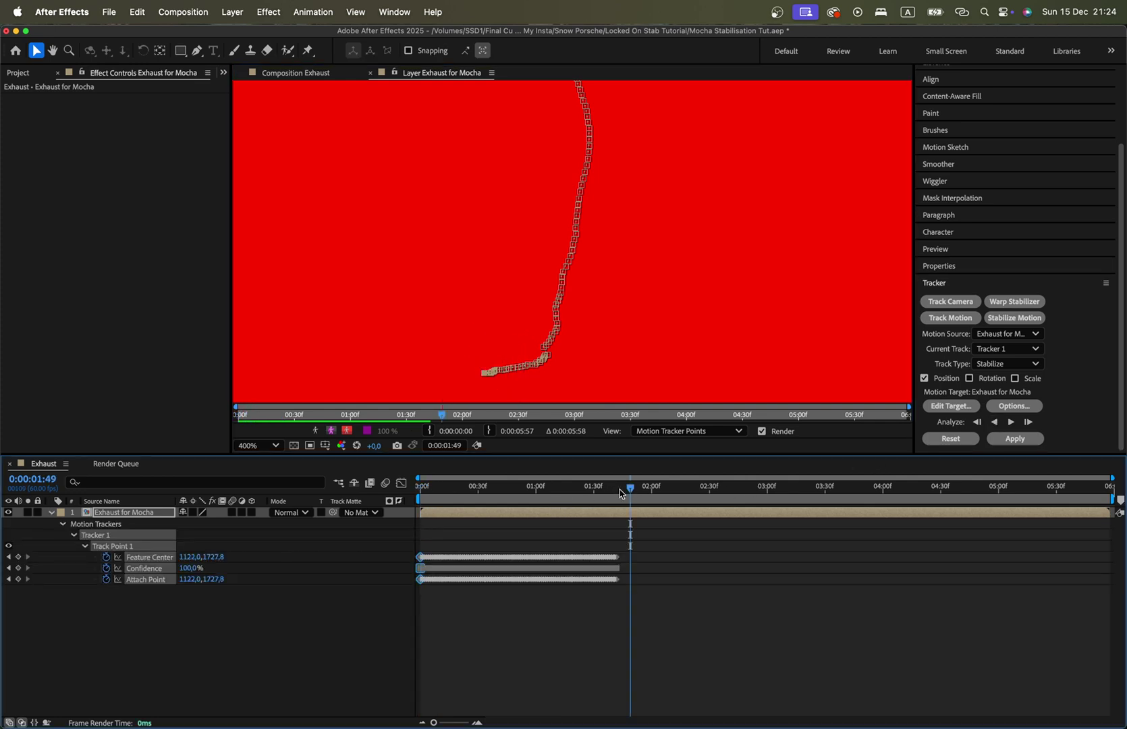
click(8, 557)
scroll(619, 244, up, 2)
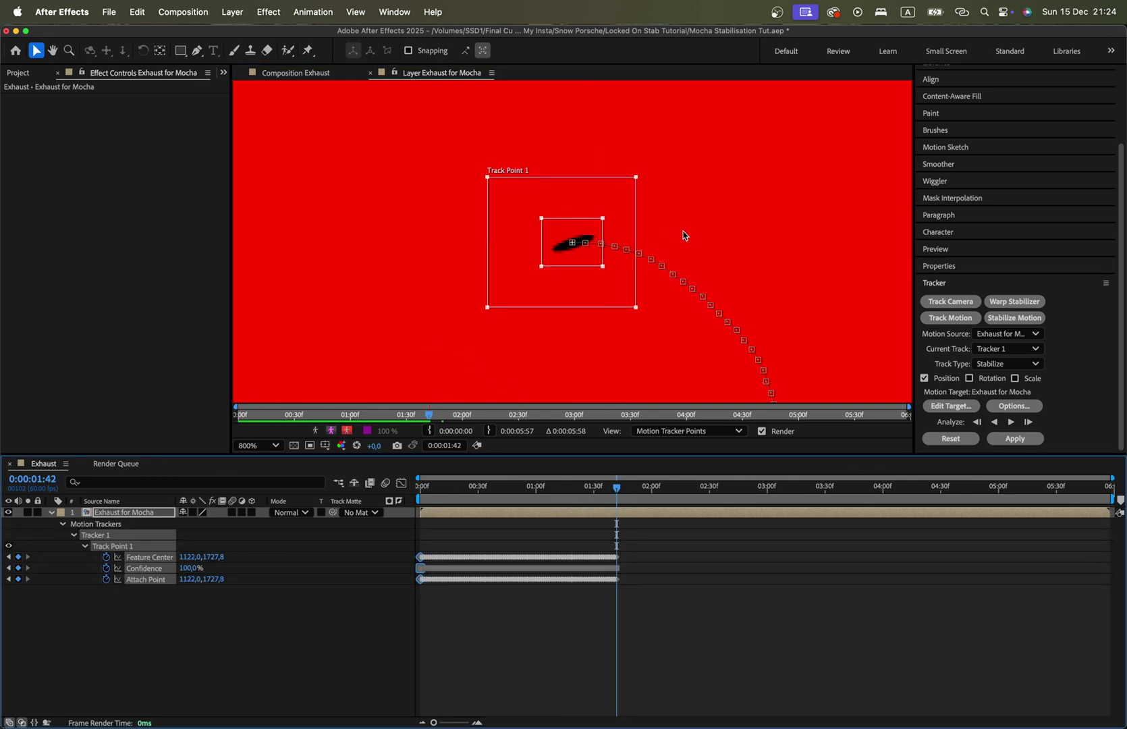
click(1010, 423)
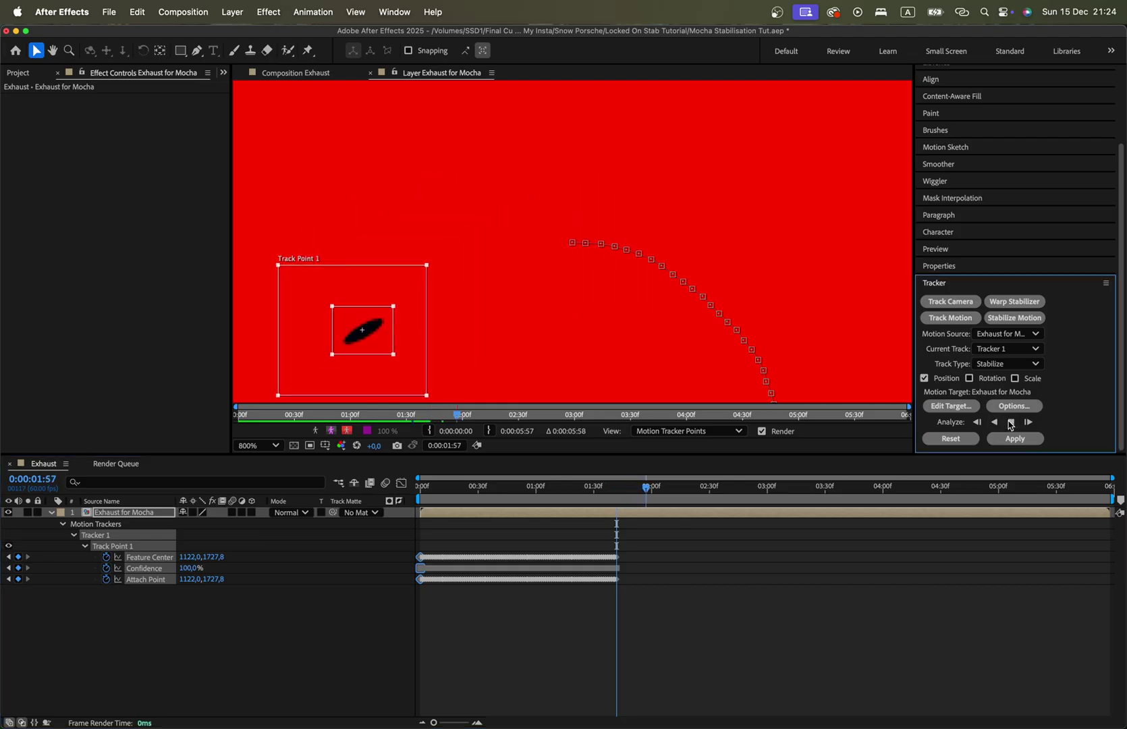
drag(675, 373, 814, 305)
key(comma)
click(1011, 422)
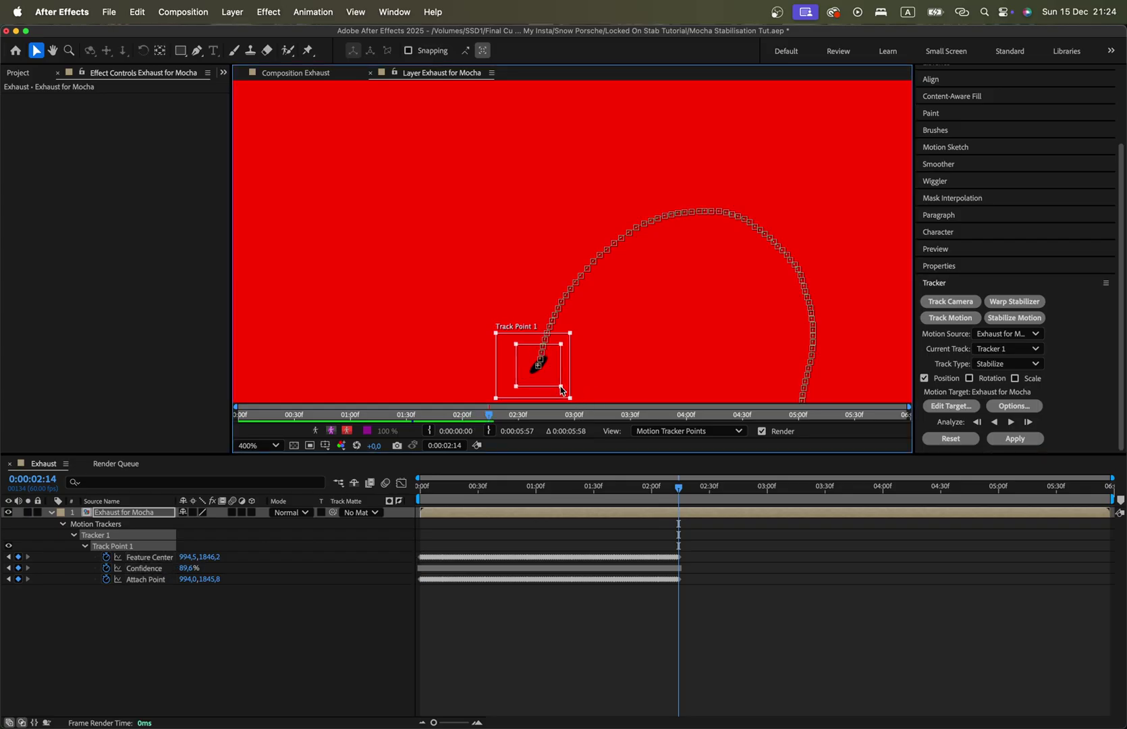
Step: Enlarge the track point's search region around the exhaust and continue analysing forward to 0:00:05:26
drag(569, 402, 647, 325)
click(1011, 422)
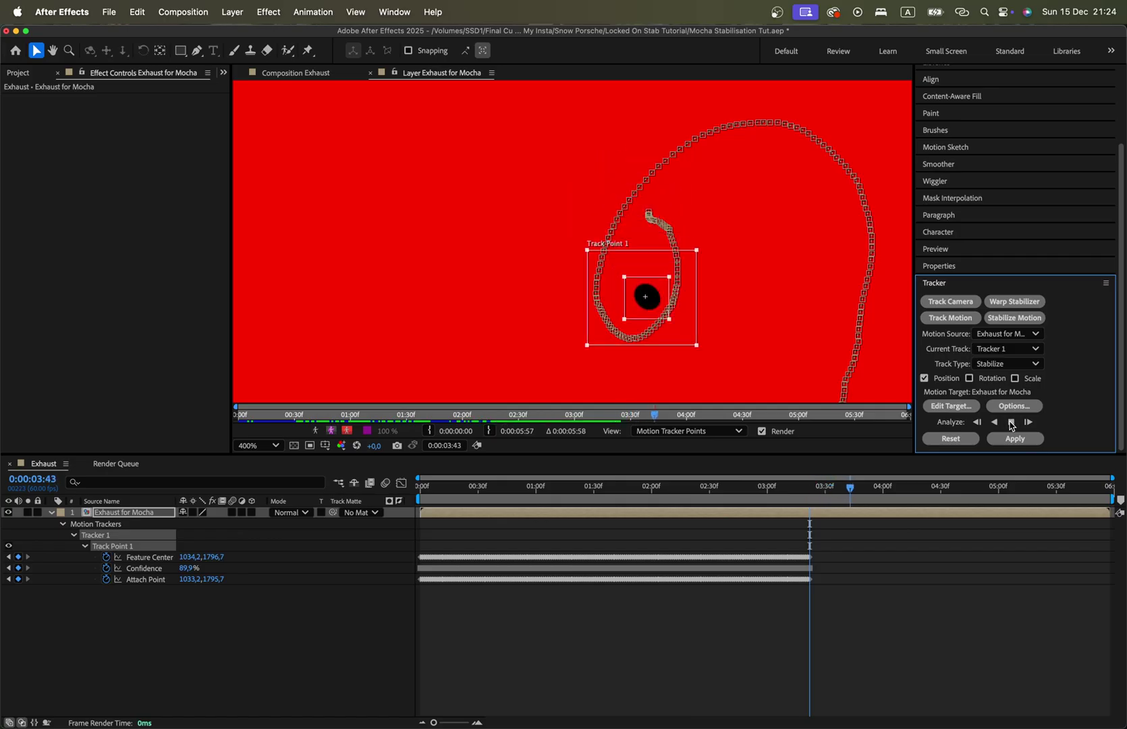
click(1011, 422)
click(1011, 422)
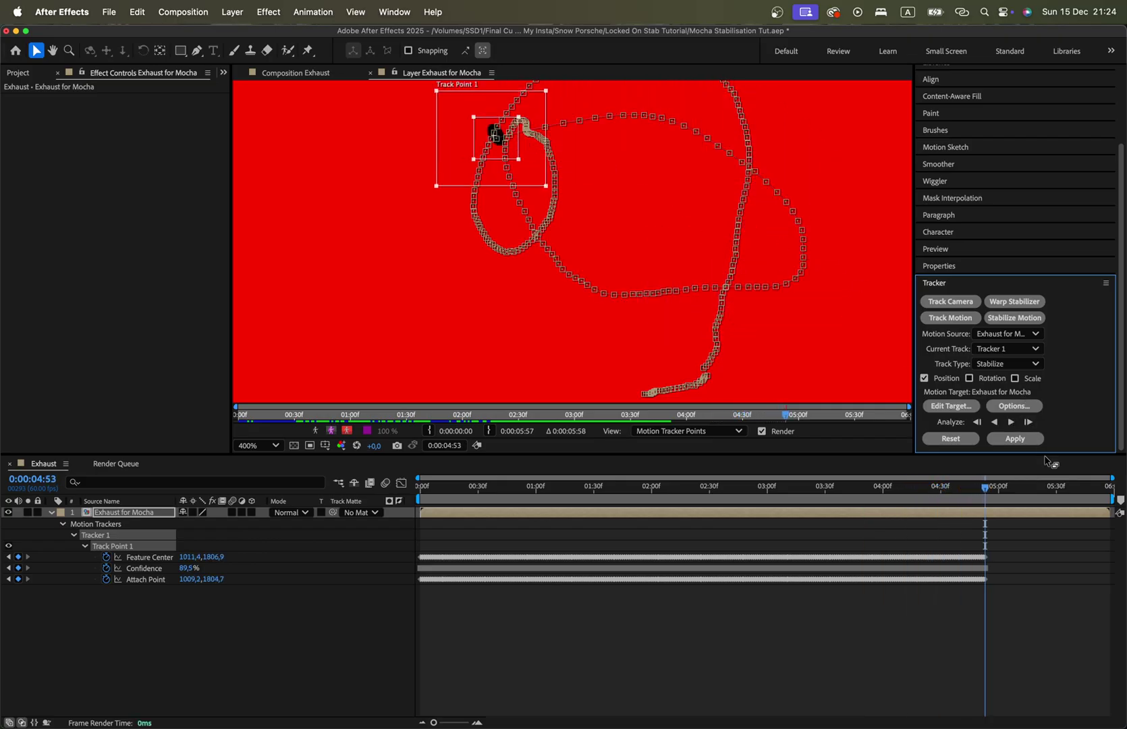
click(1012, 422)
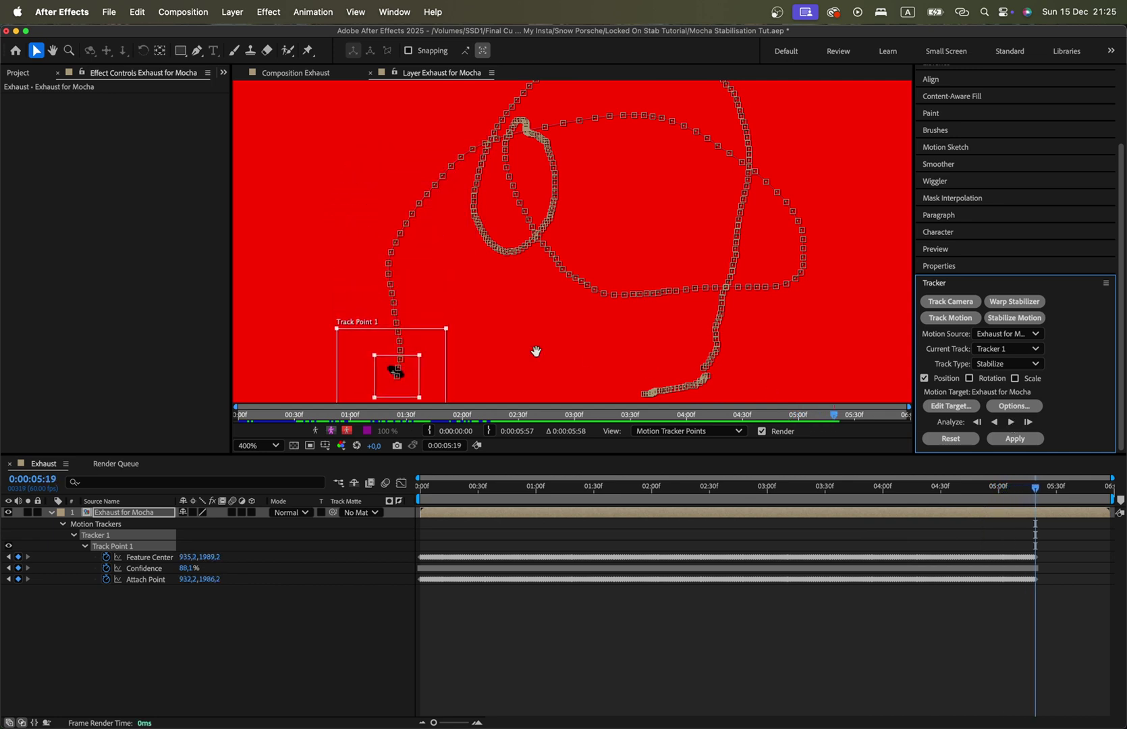
drag(536, 351, 652, 287)
click(1011, 423)
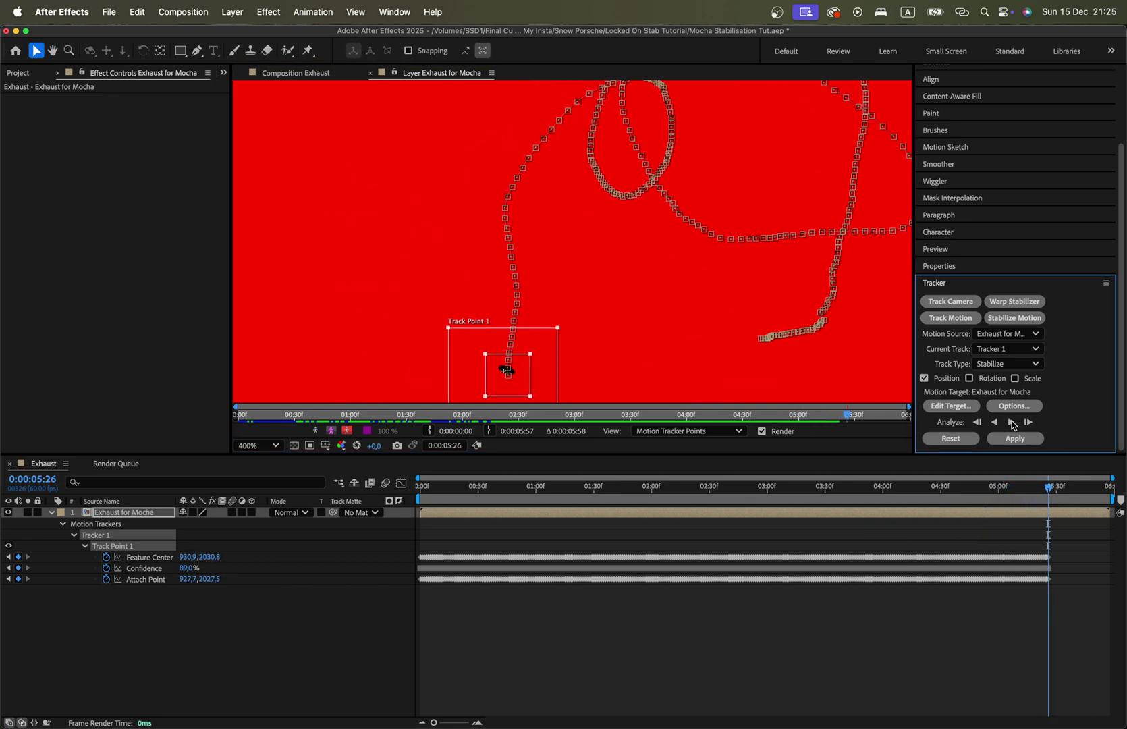
Step: Shrink the feature and search regions around the exhaust at 0:00:05:26 and analyse forward to the clip's end
drag(485, 397, 491, 390)
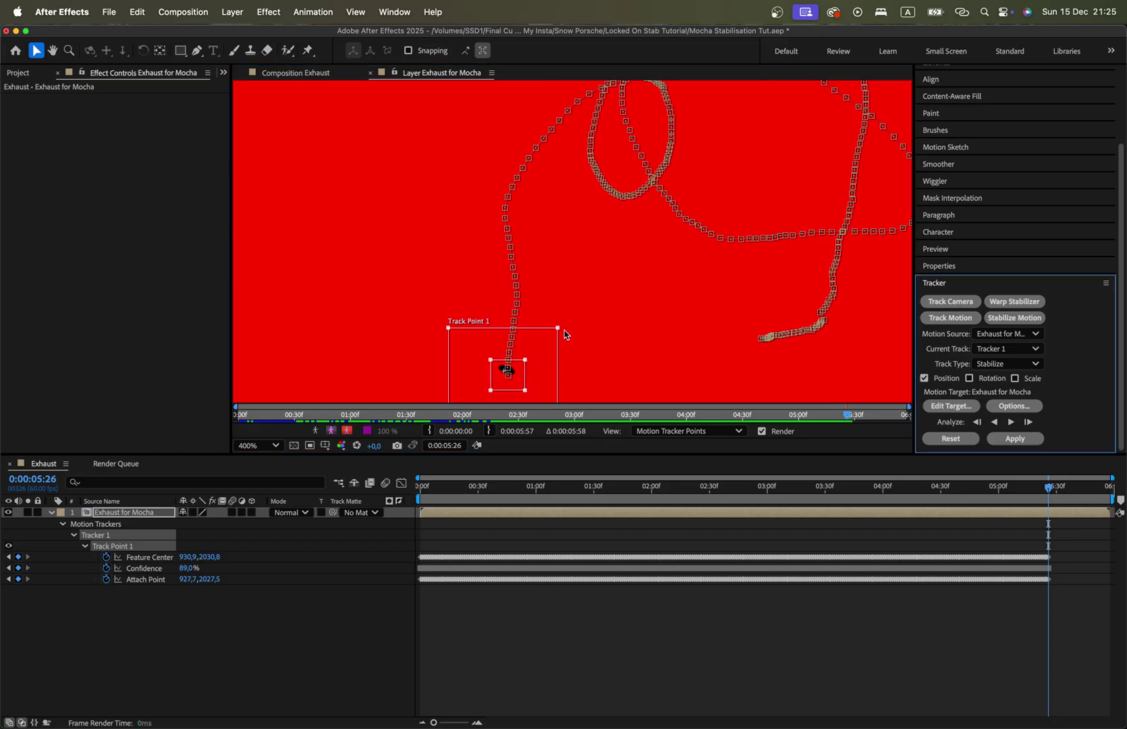
mouse_move(555, 329)
mouse_down()
mouse_move(562, 337)
mouse_move(546, 347)
mouse_up()
click(1011, 422)
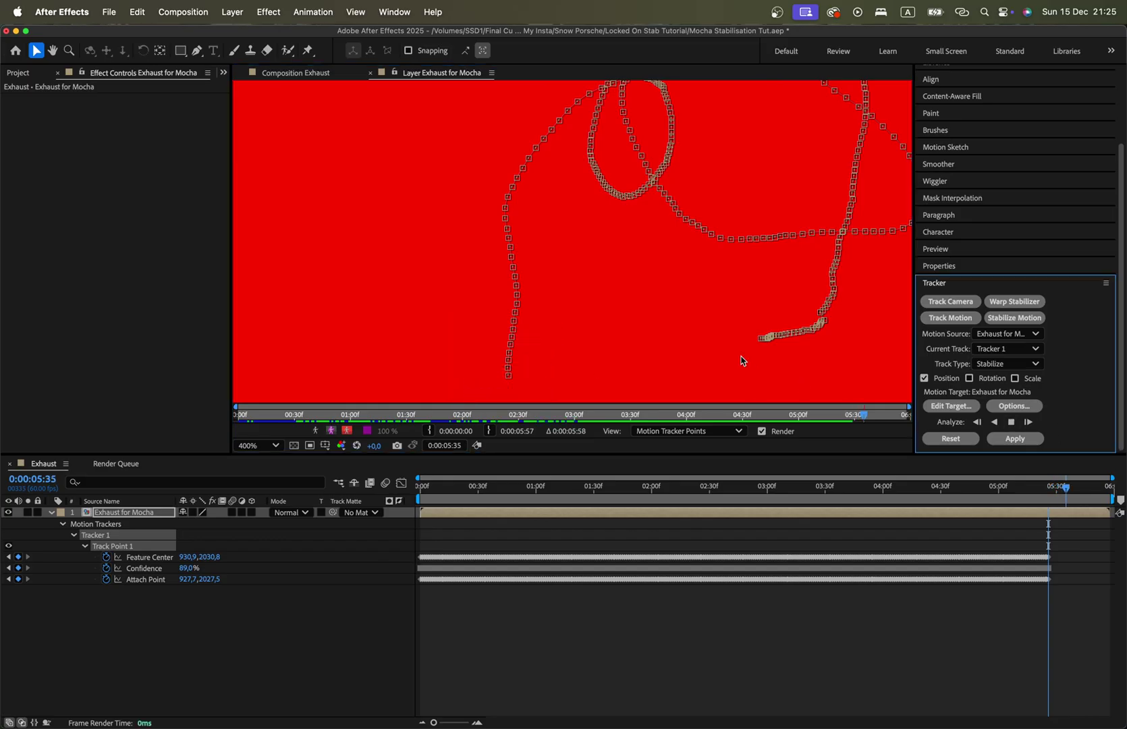
drag(692, 349, 669, 171)
click(1010, 422)
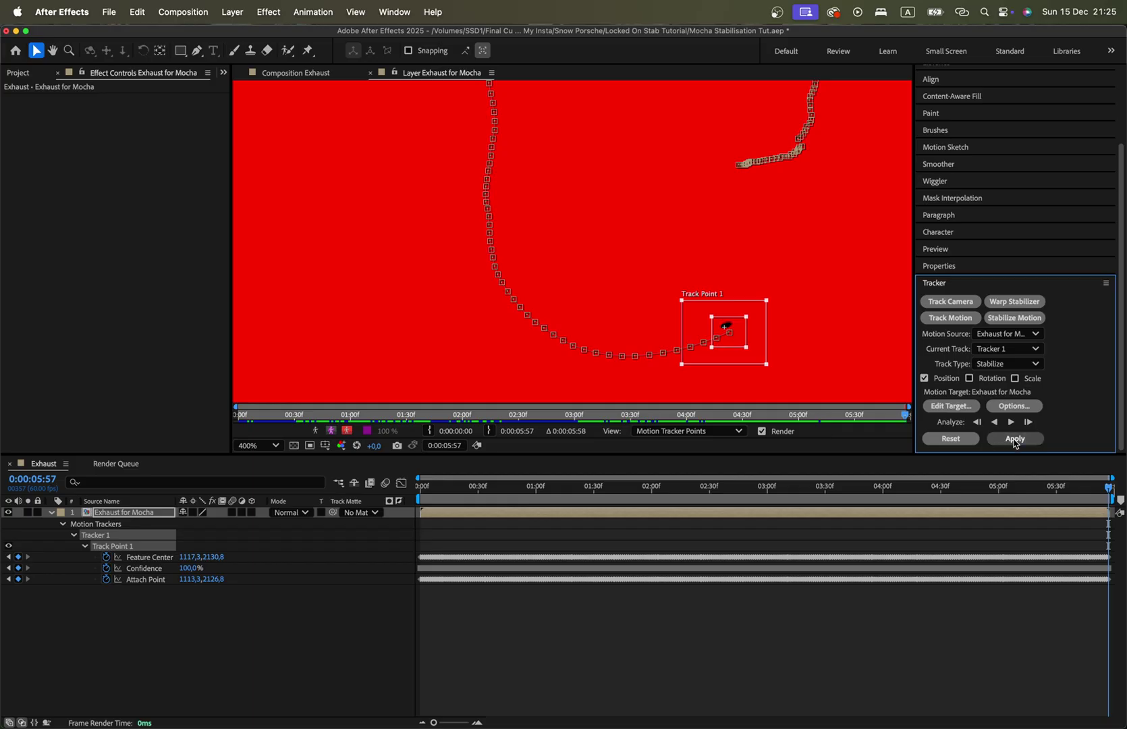
Step: Apply the stabilisation to the X and Y dimensions and move to 0:00:03:06
click(1015, 439)
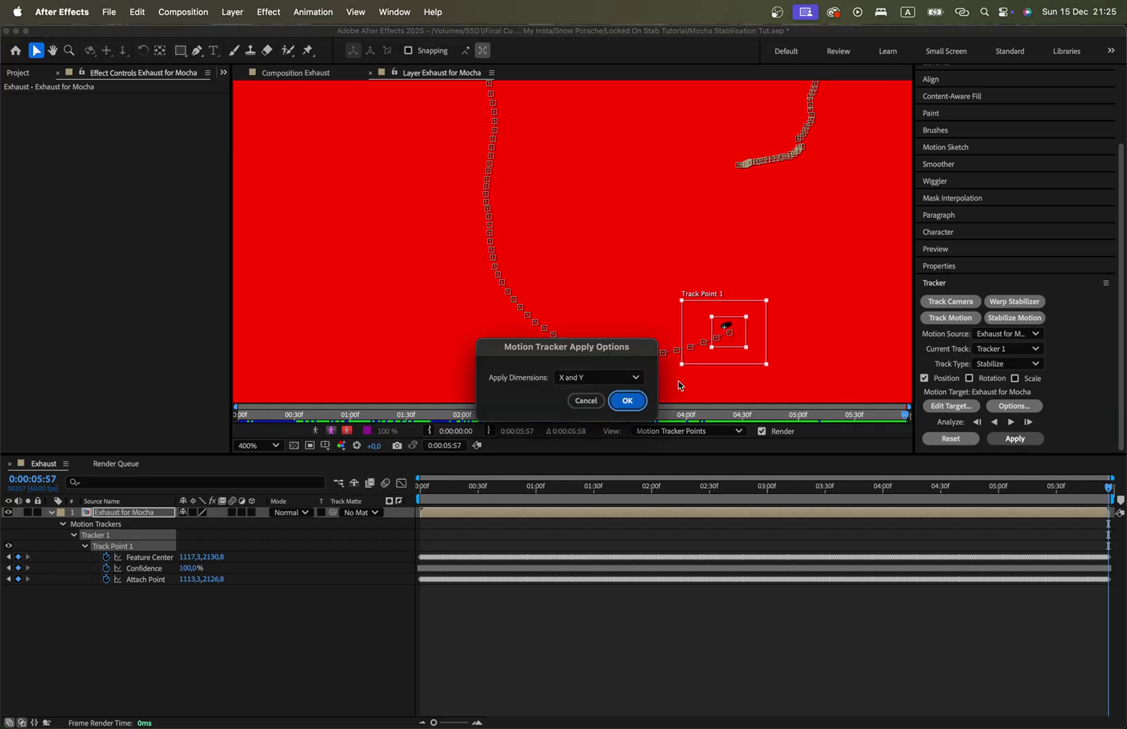
click(631, 400)
click(779, 488)
Step: Delete the mask from the Exhaust.mov layer inside the Exhaust for Mocha composition
double_click(781, 512)
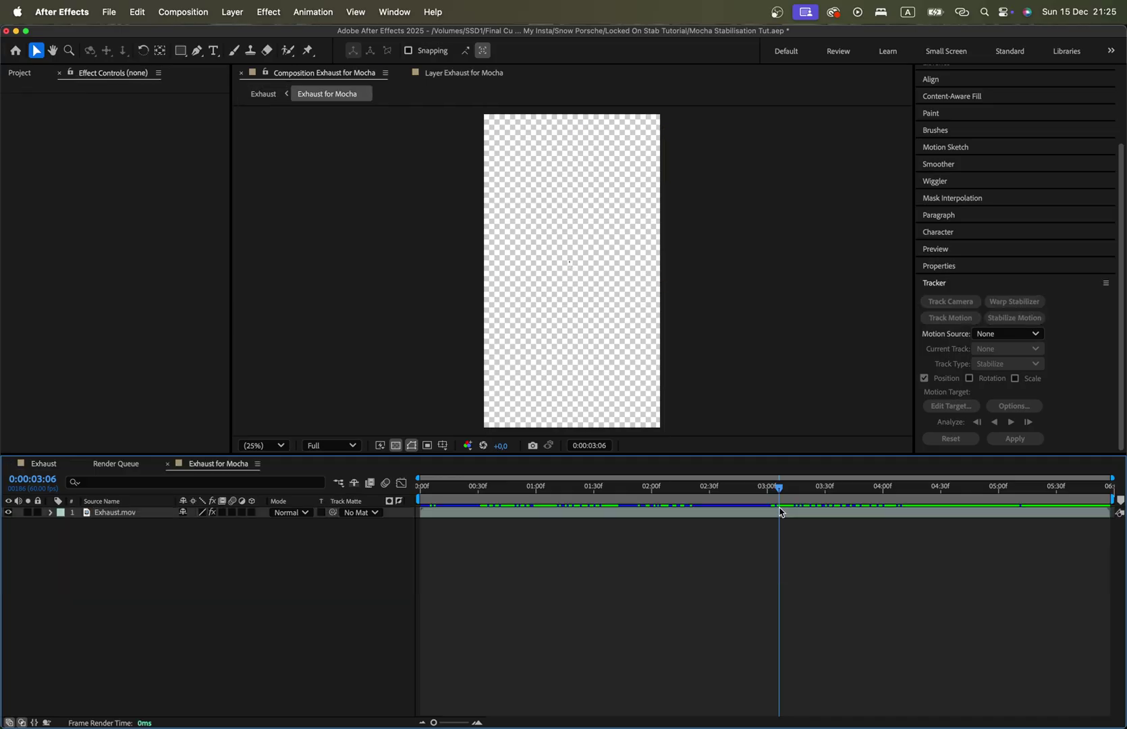
click(128, 514)
key(m)
click(115, 525)
key(Delete)
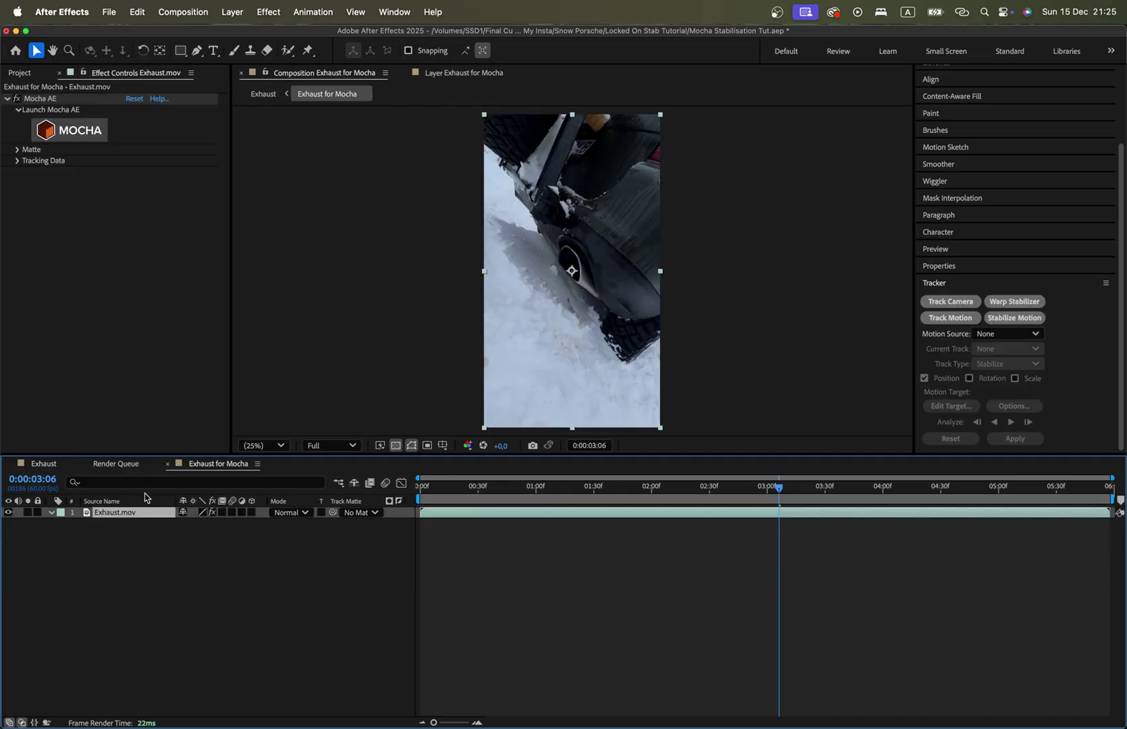
Step: Go back to the Exhaust composition and scrub through the stabilised footage to check the lock on the exhaust
click(60, 465)
click(776, 673)
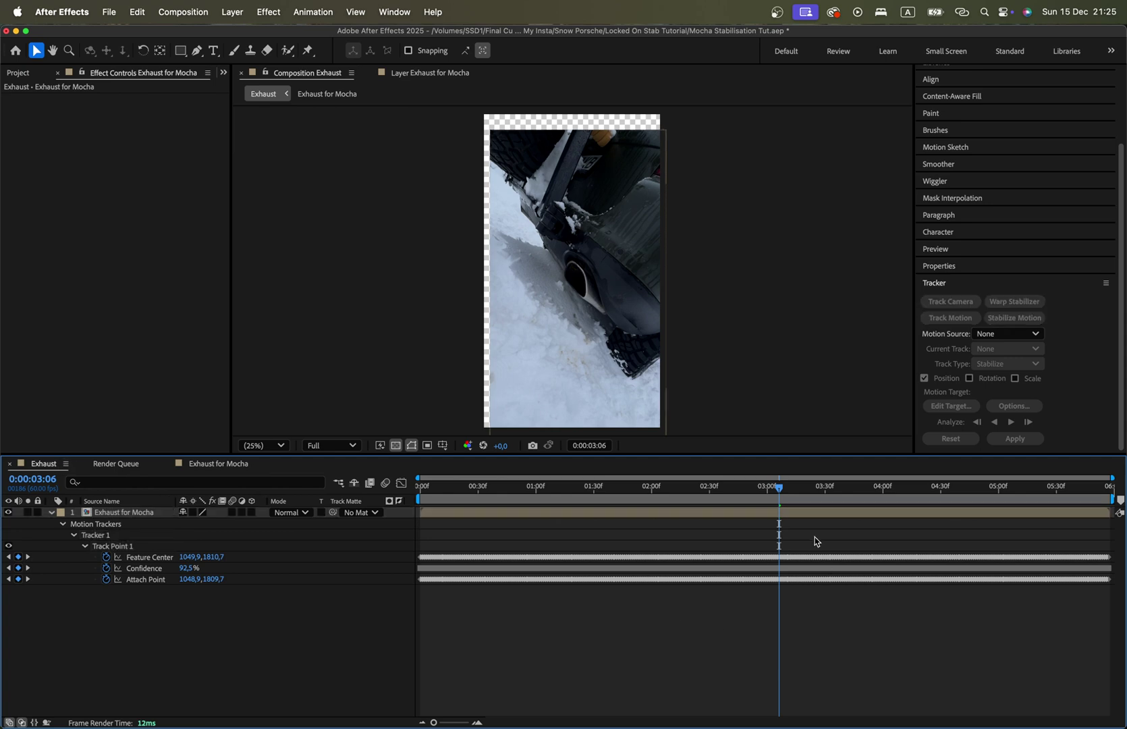
drag(785, 495, 865, 552)
Step: Apply the CC RepeTile effect to the Exhaust for Mocha layer
click(850, 514)
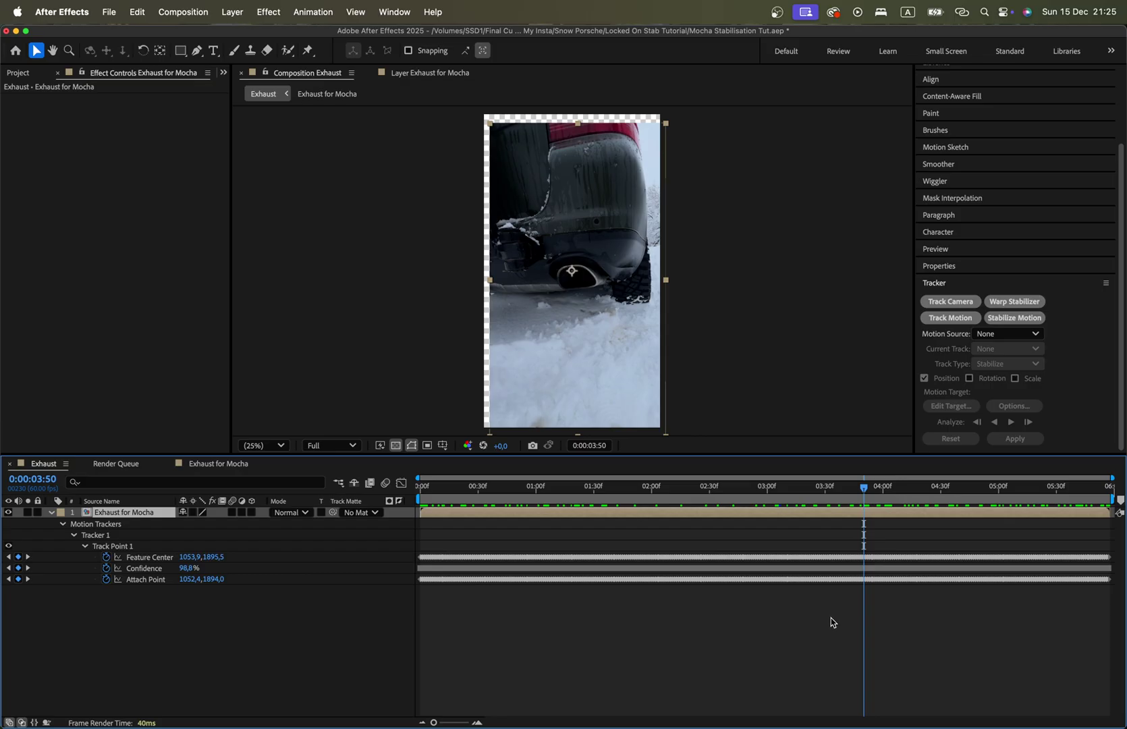
scroll(968, 99, up, 5)
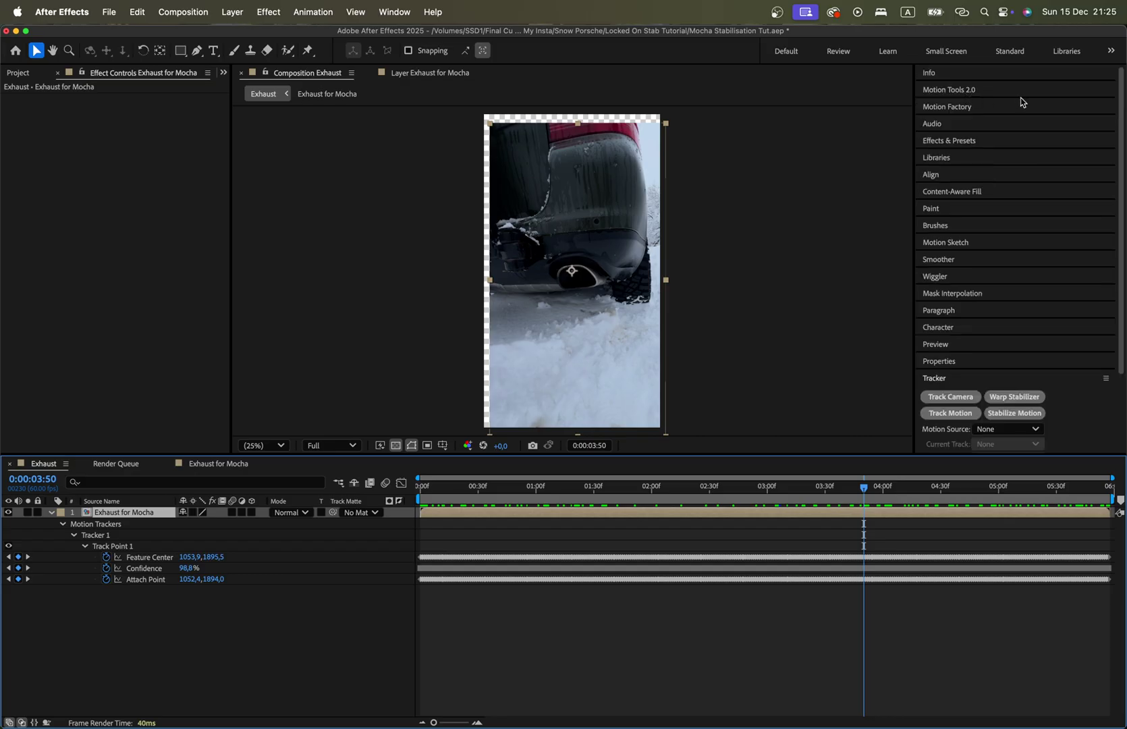
click(982, 144)
click(1014, 157)
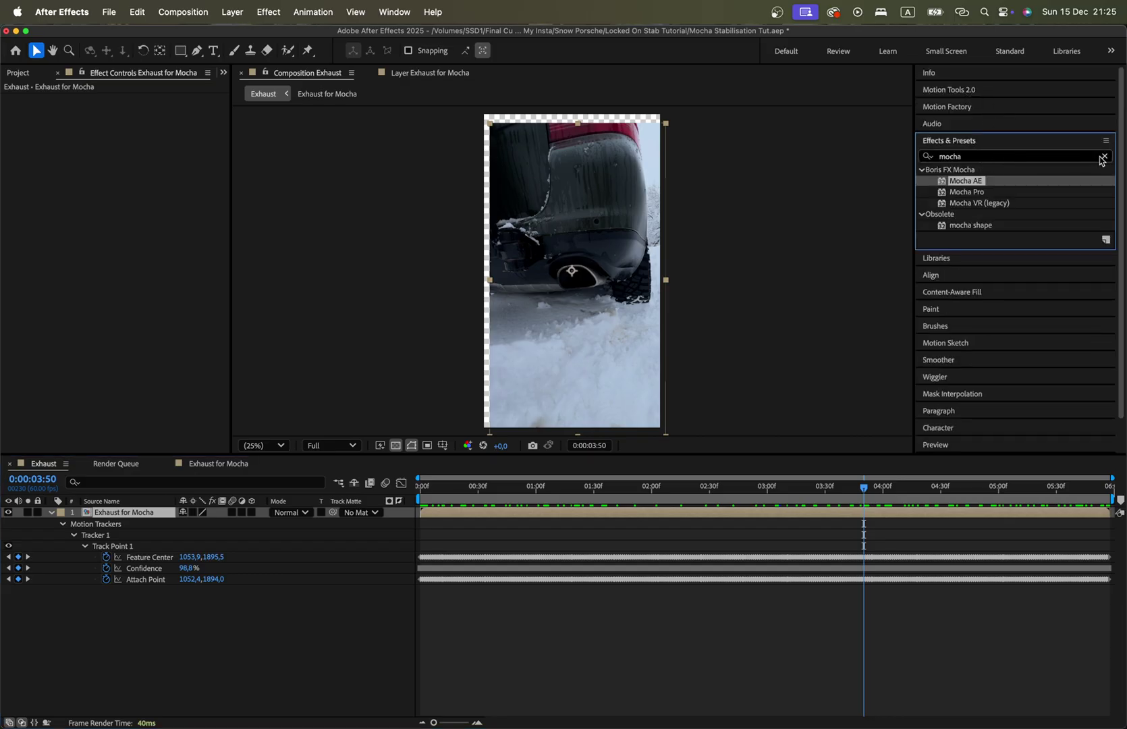
click(1104, 157)
click(1043, 161)
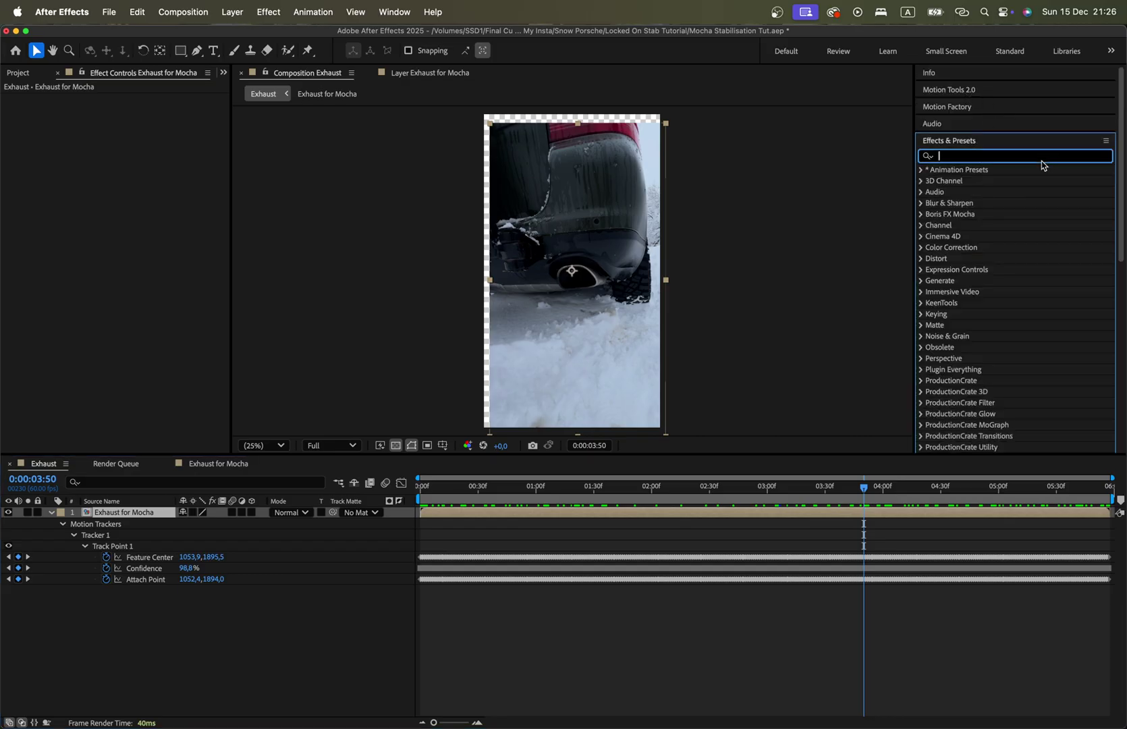
text(repe)
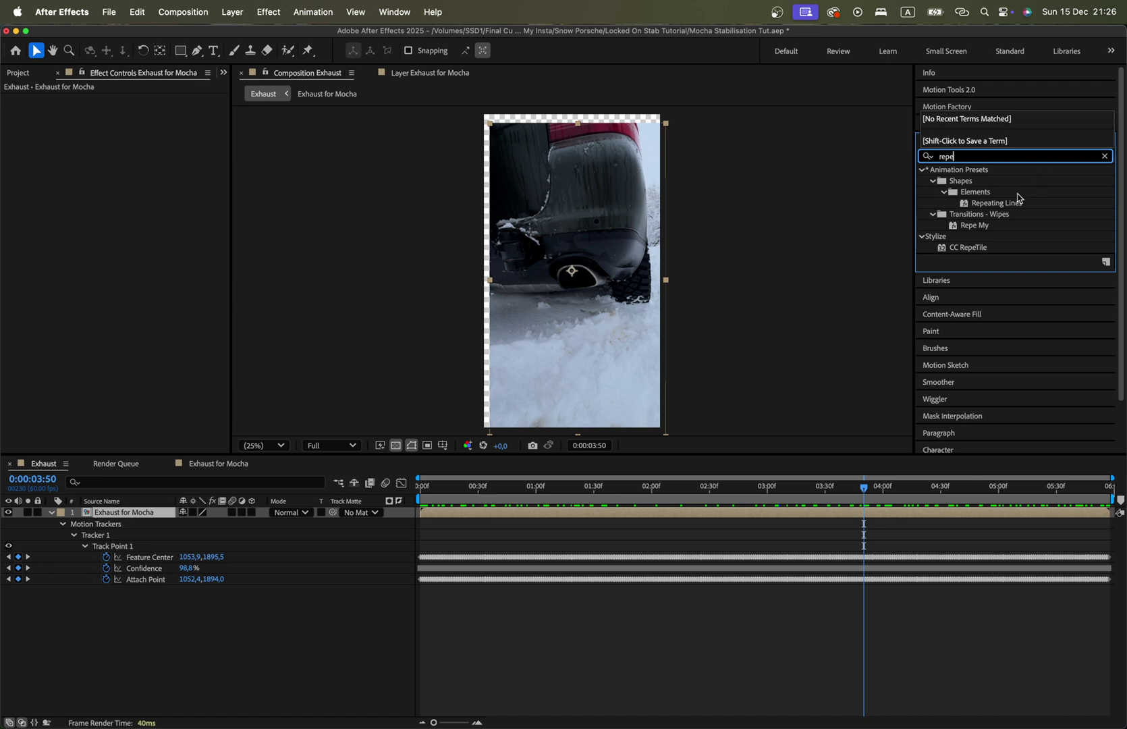
drag(972, 250, 84, 207)
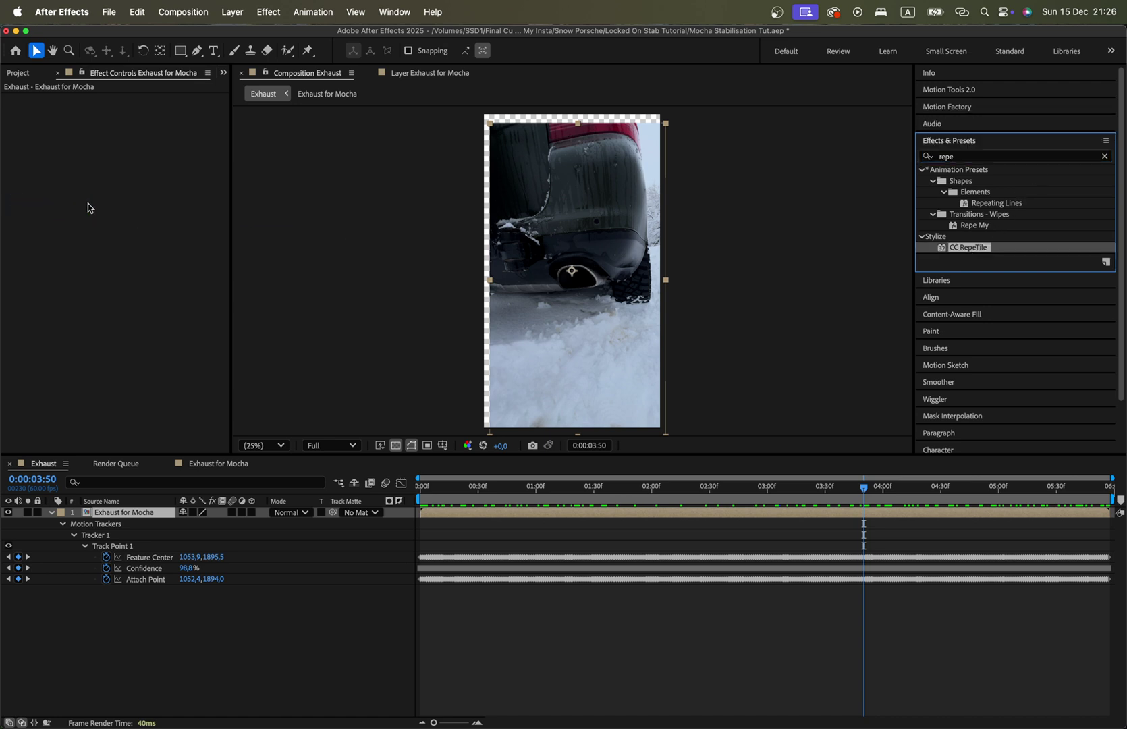
Step: Set CC RepeTile's tiling to Unfold and its right, left, down and up expansion to 500 each
click(157, 154)
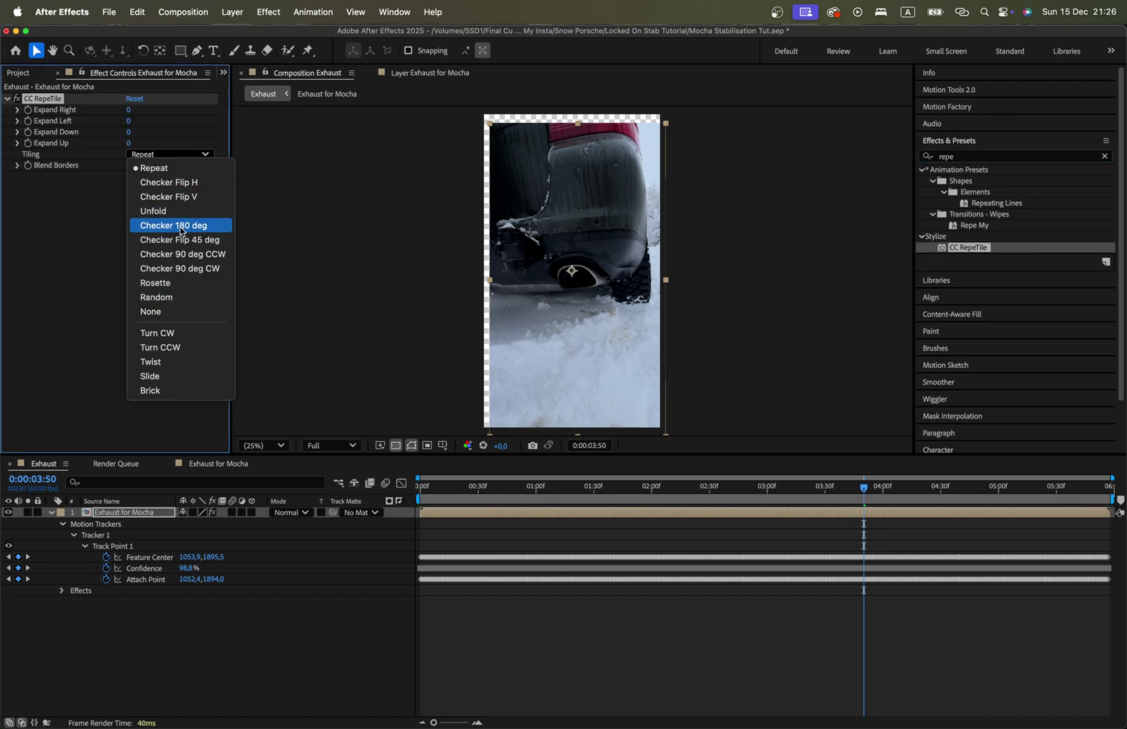
click(158, 211)
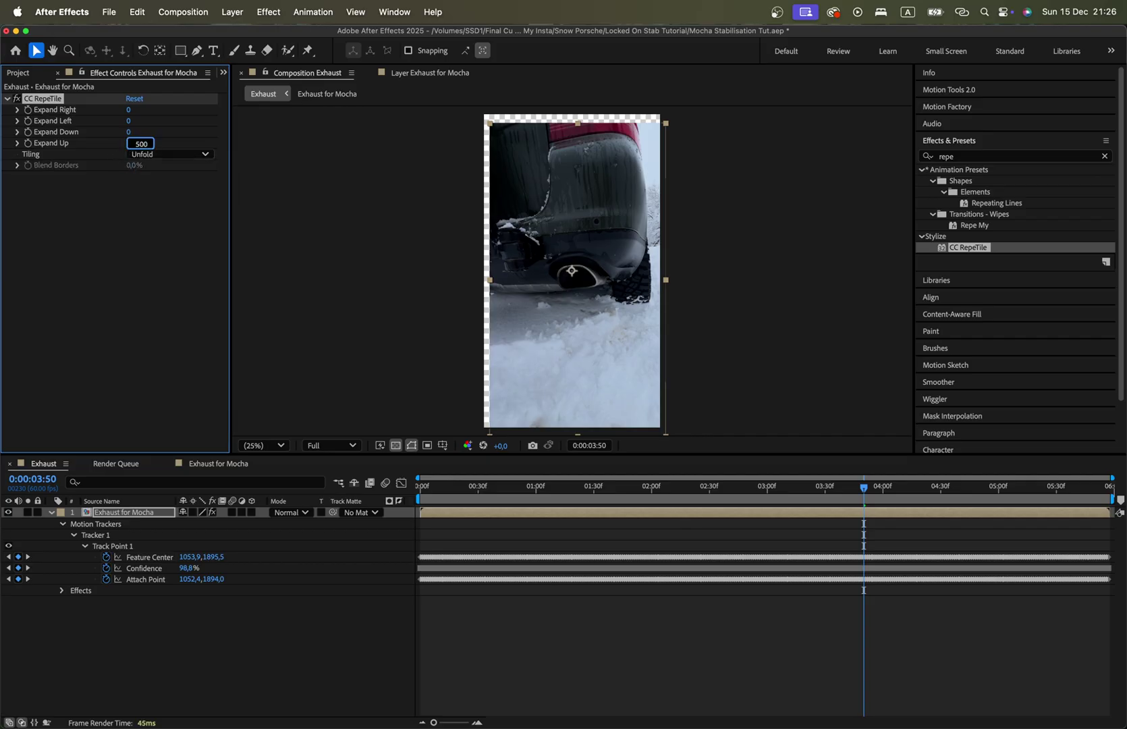
key(Return)
click(129, 132)
text(500)
key(Return)
click(129, 121)
text(500)
key(Return)
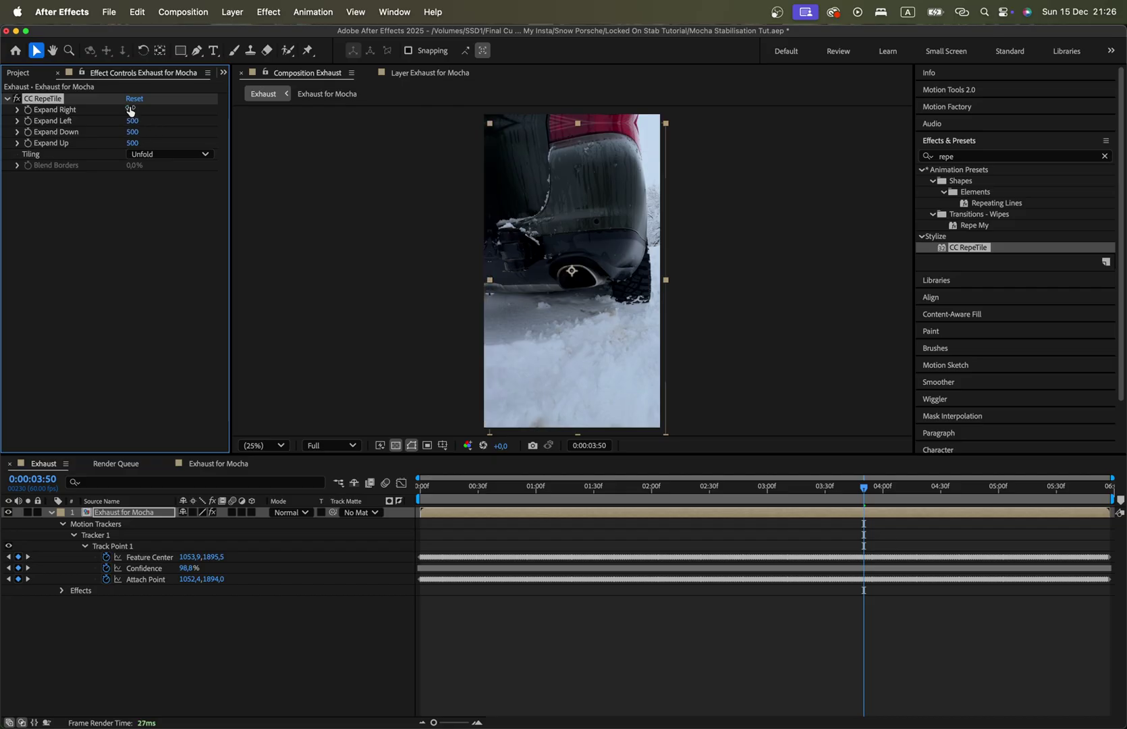
text(500)
Step: Show the Title/Action Safe guides and reposition the layer so the exhaust sits on the frame's centre mark
key(period)
key(period)
key(period)
key(period)
click(444, 443)
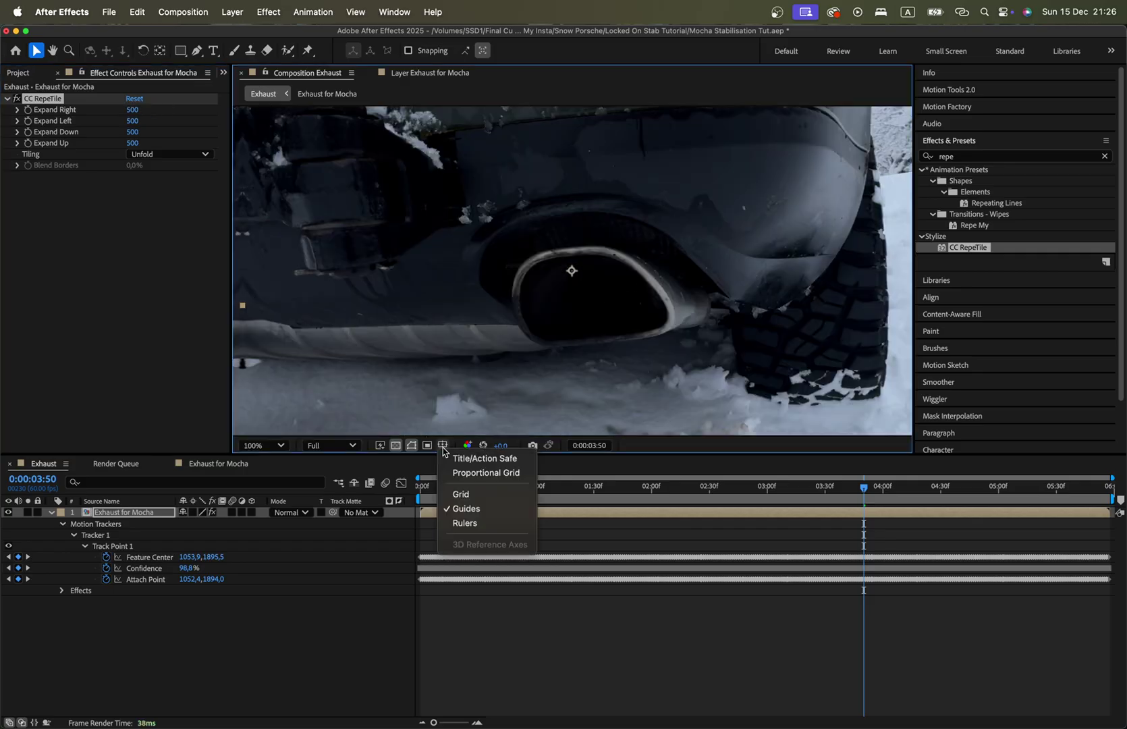
click(476, 456)
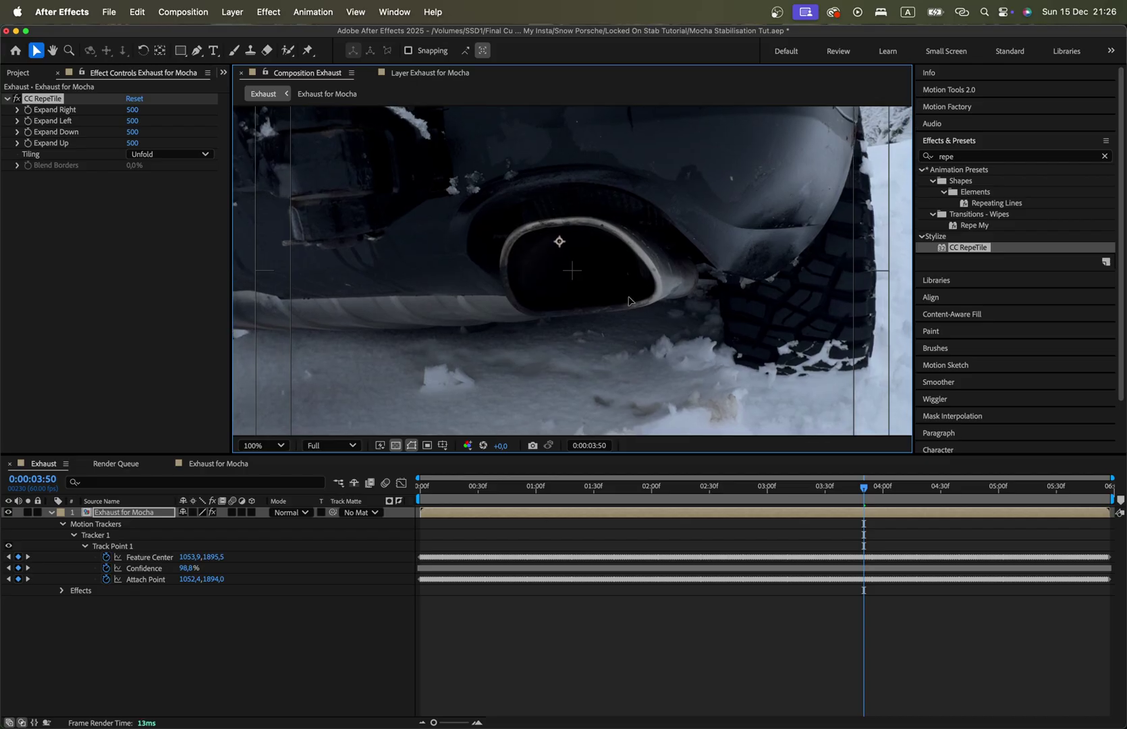
Step: Scrub through the composition to examine how the centred exhaust and the tiled edges hold up over time
drag(863, 487, 1108, 487)
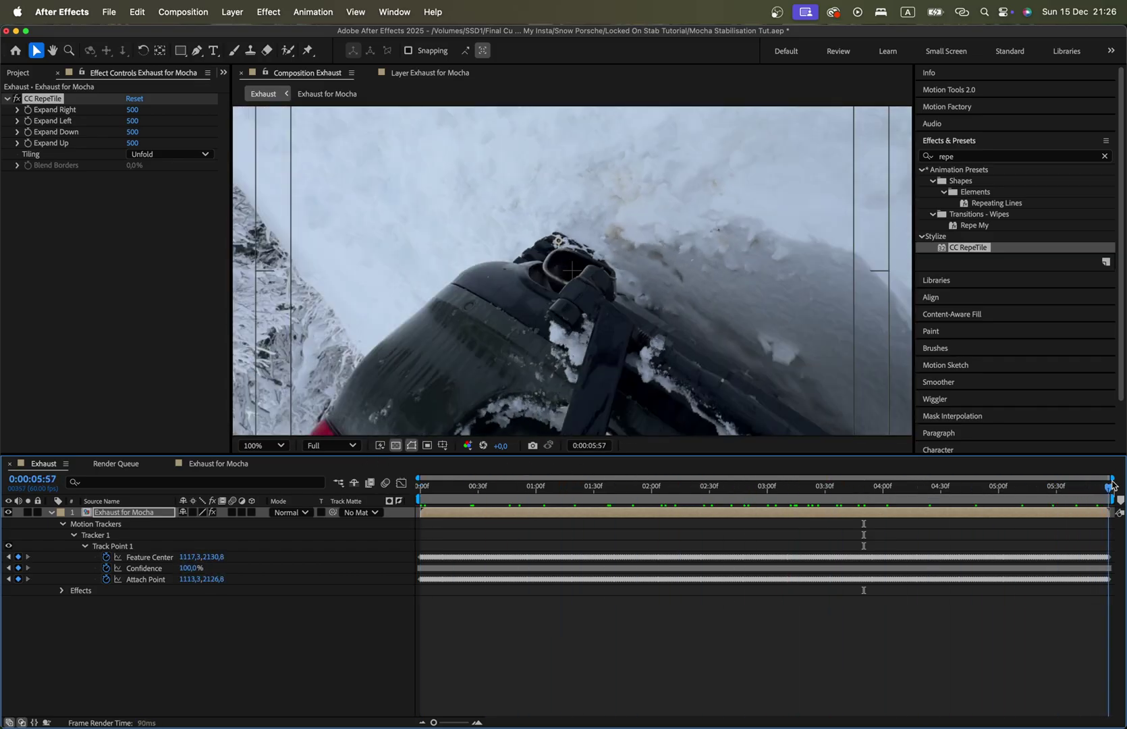
click(836, 488)
scroll(701, 342, down, 4)
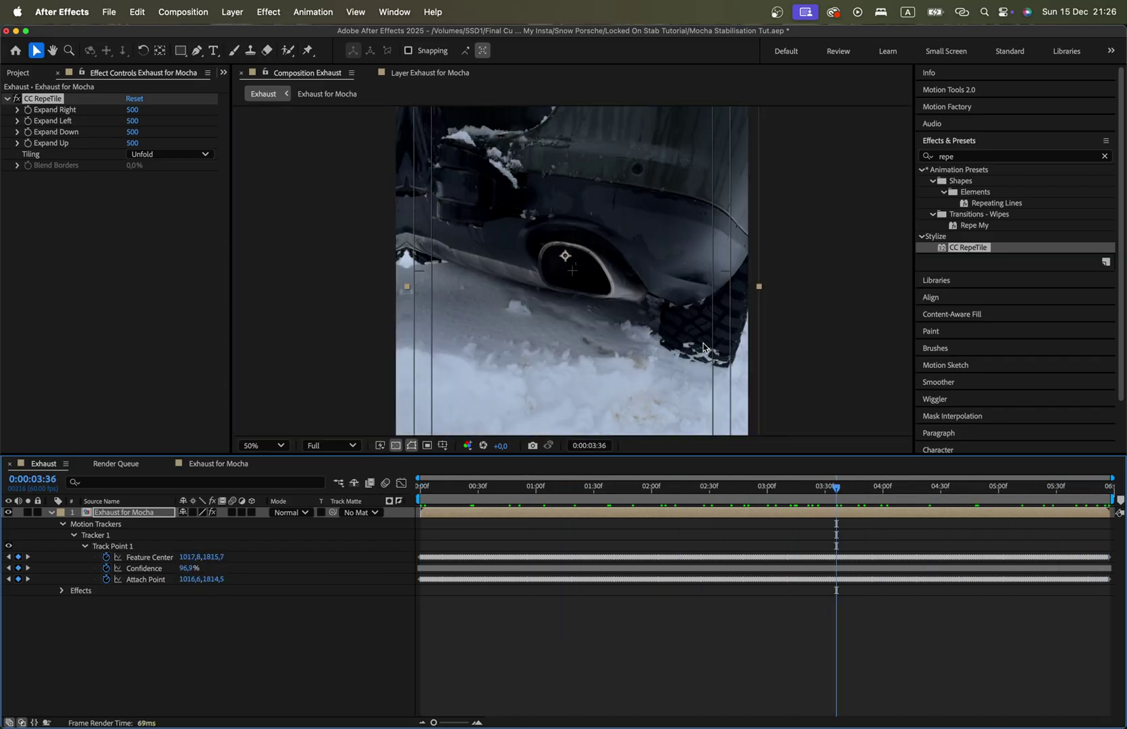
drag(844, 496, 860, 560)
click(854, 663)
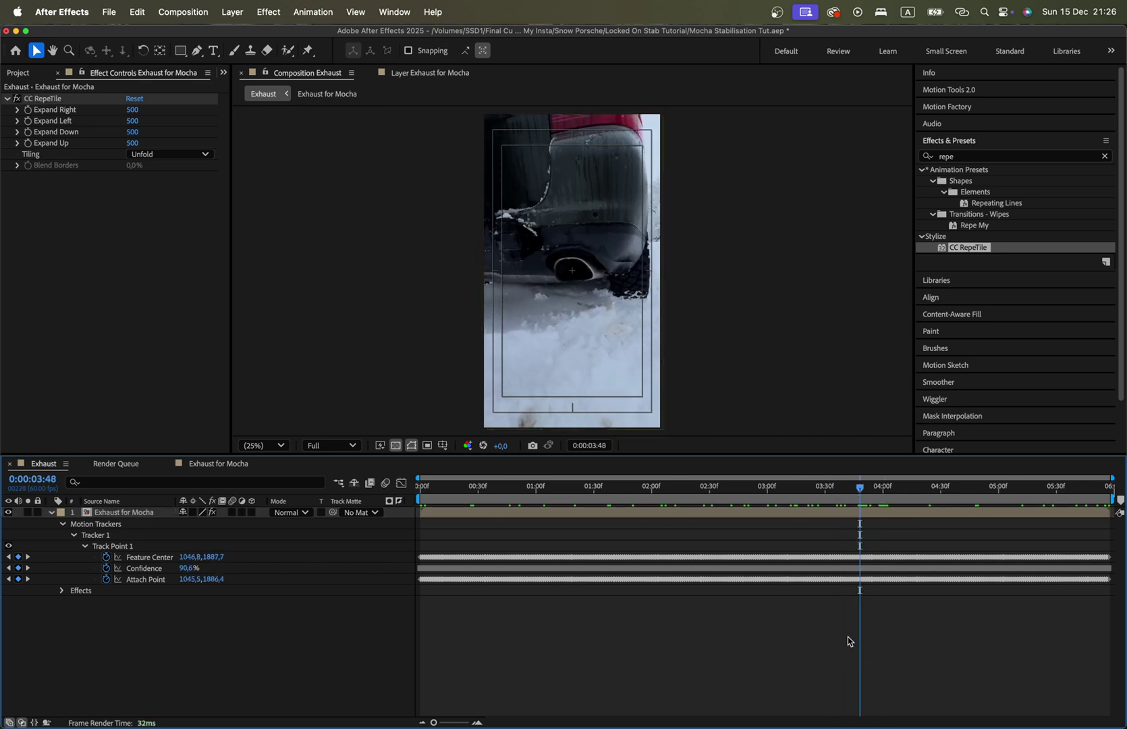